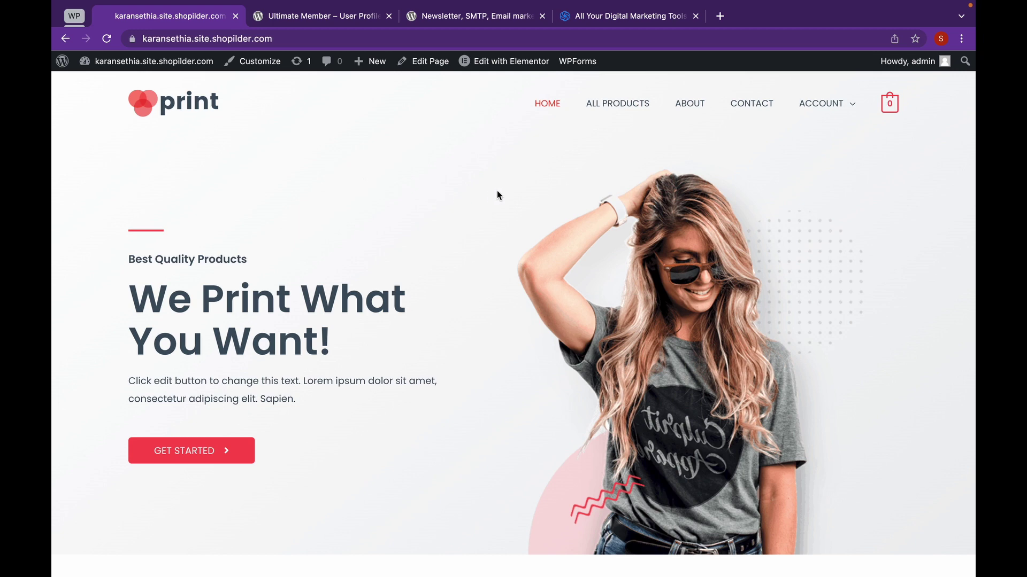
On the Sendinblue site, start a free sign-up using a Google account.
click(588, 22)
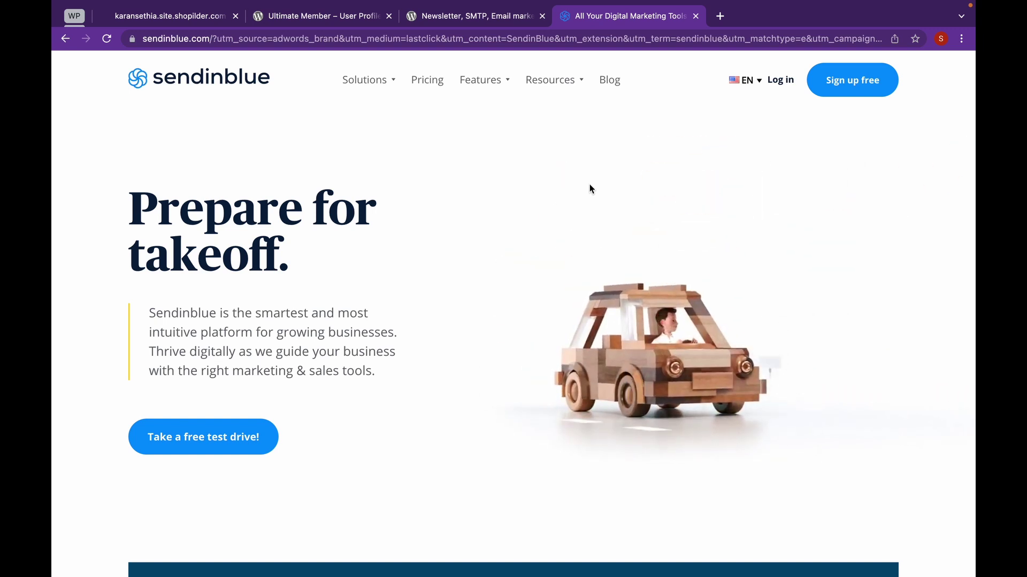
click(858, 80)
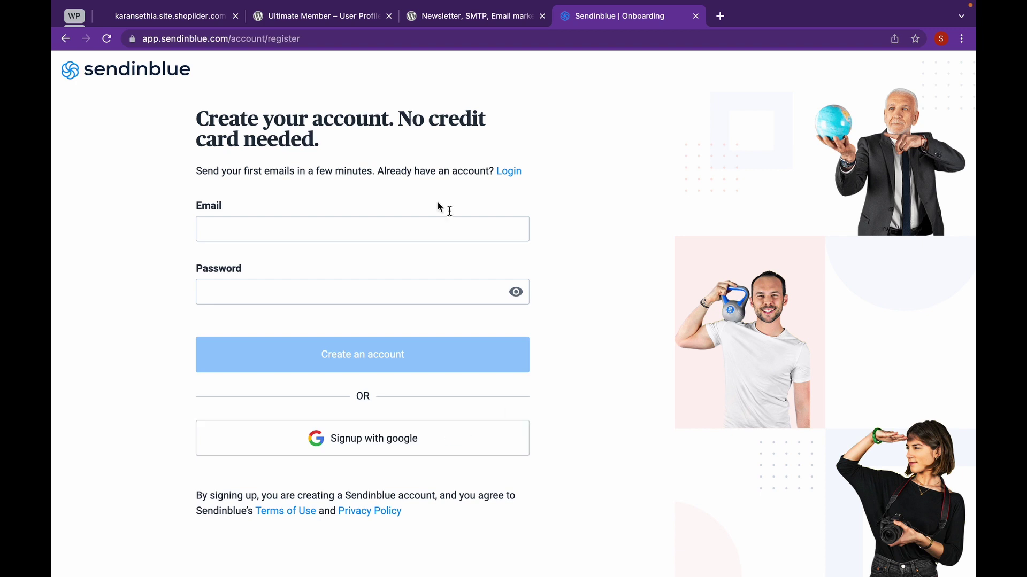
click(419, 445)
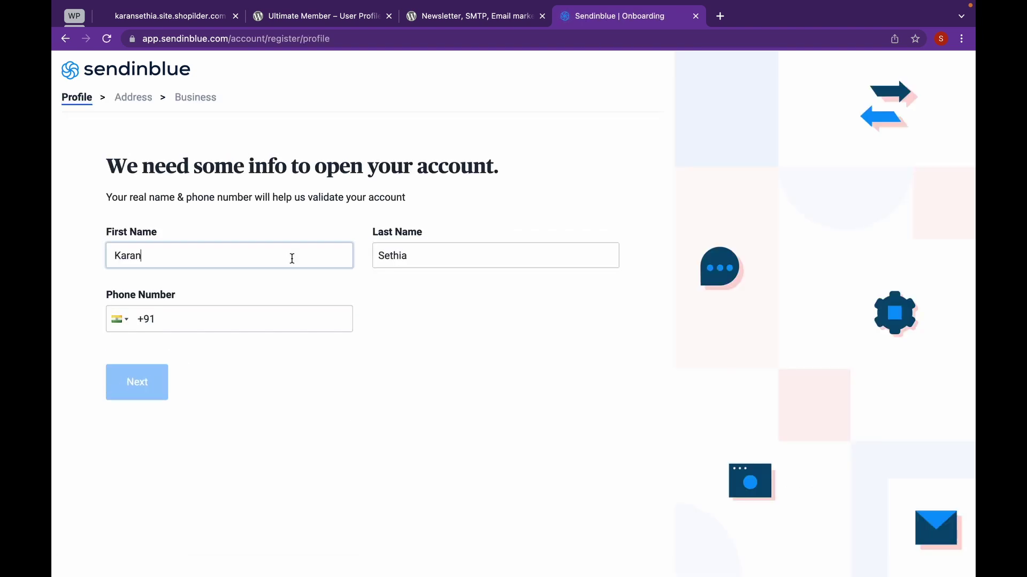
Enter the saved phone number, verify it with the received code, and submit the profile.
click(250, 319)
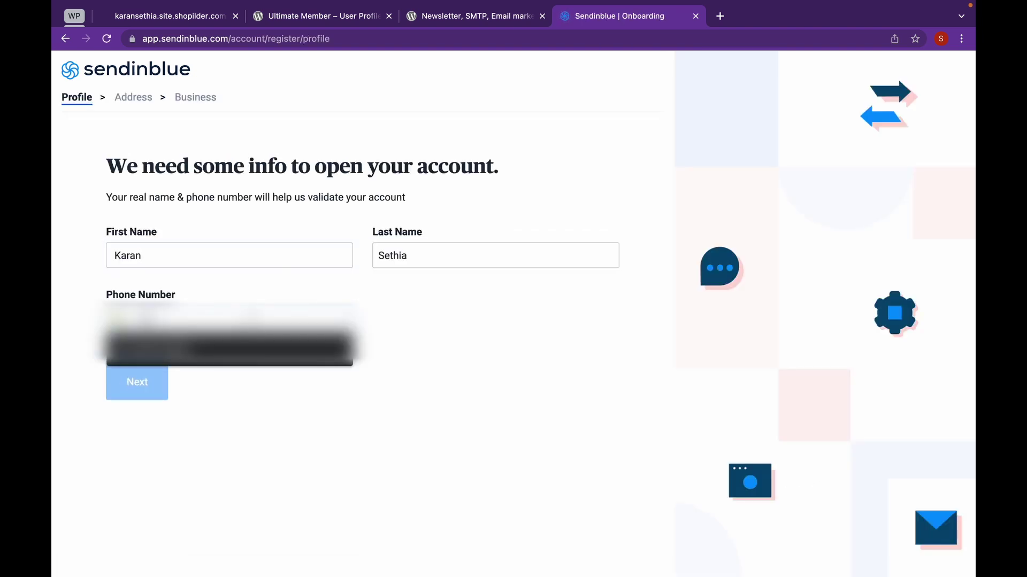
click(238, 348)
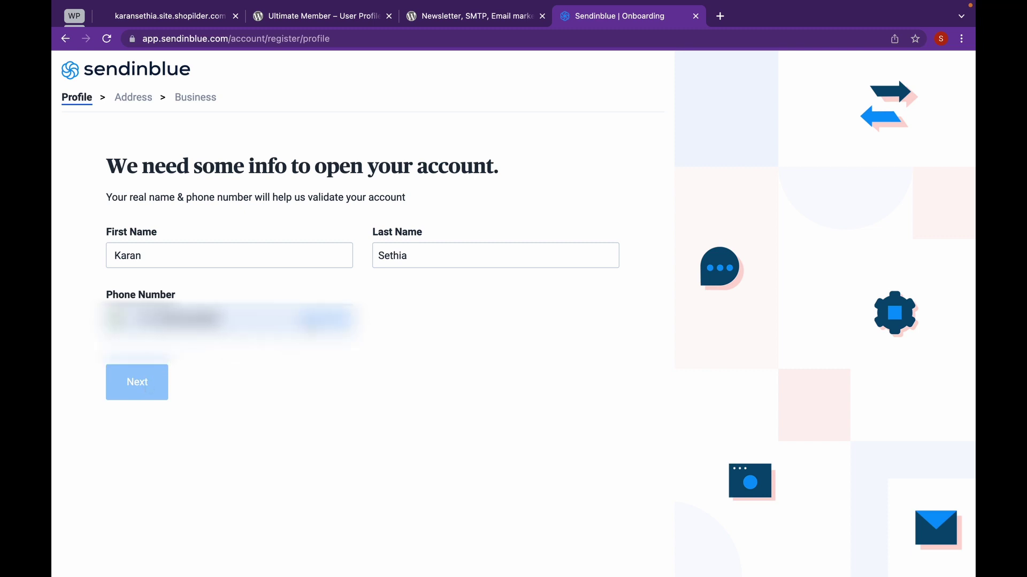
click(316, 323)
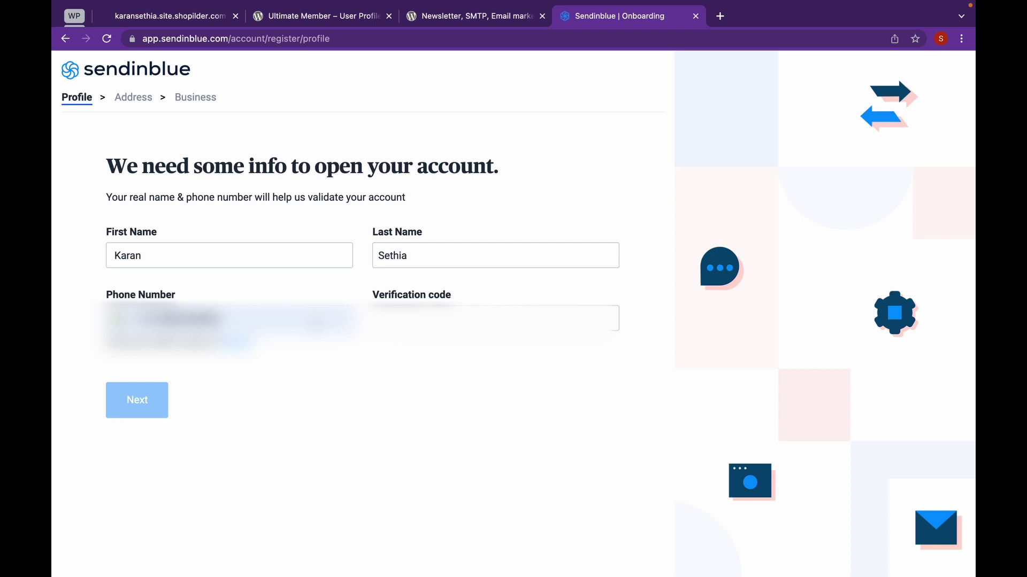
click(405, 324)
text(12)
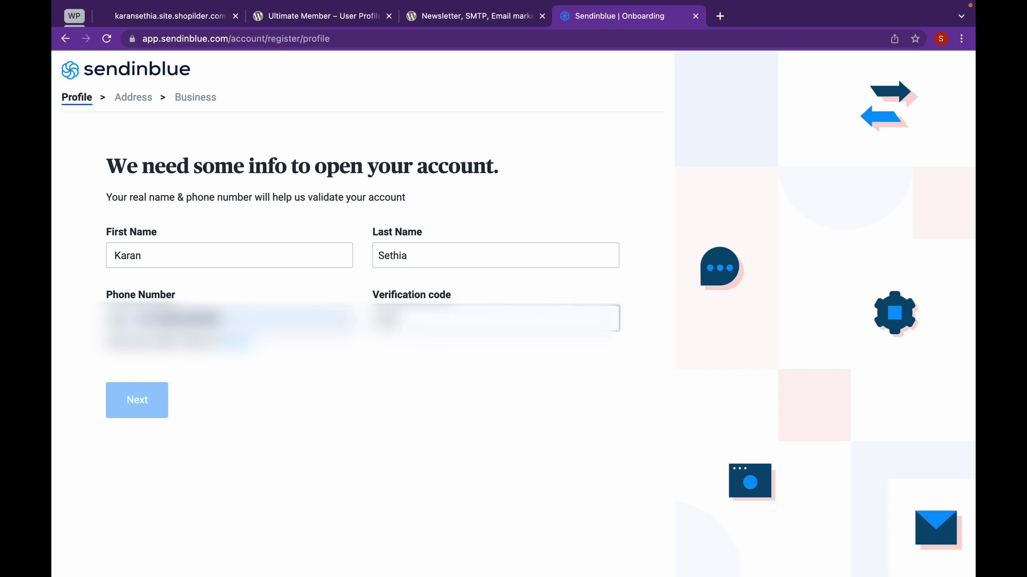
text(3456)
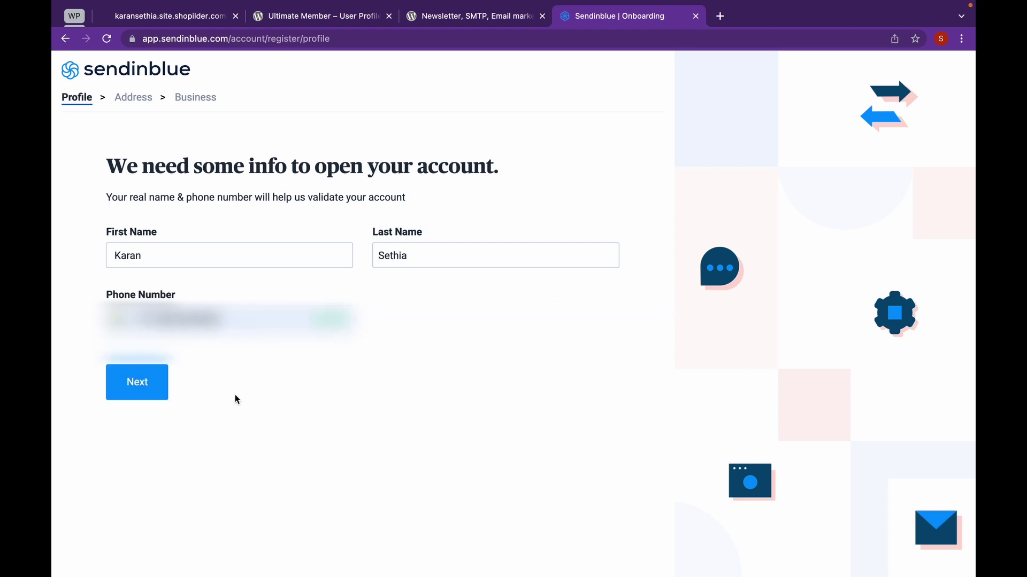
click(137, 375)
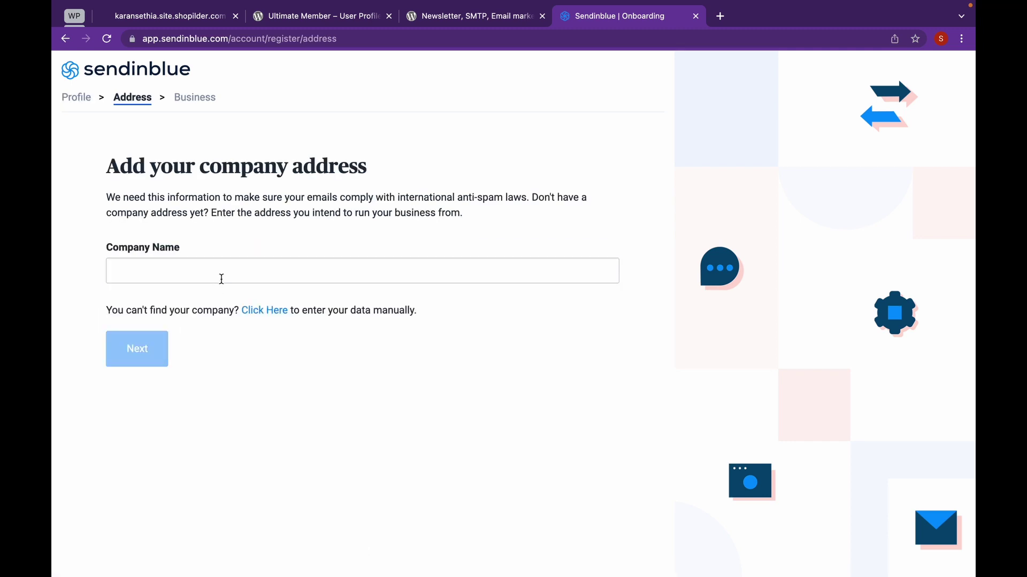
Enter company name Print and switch to entering the address manually.
click(221, 279)
text(Pi)
key(BackSpace)
key(BackSpace)
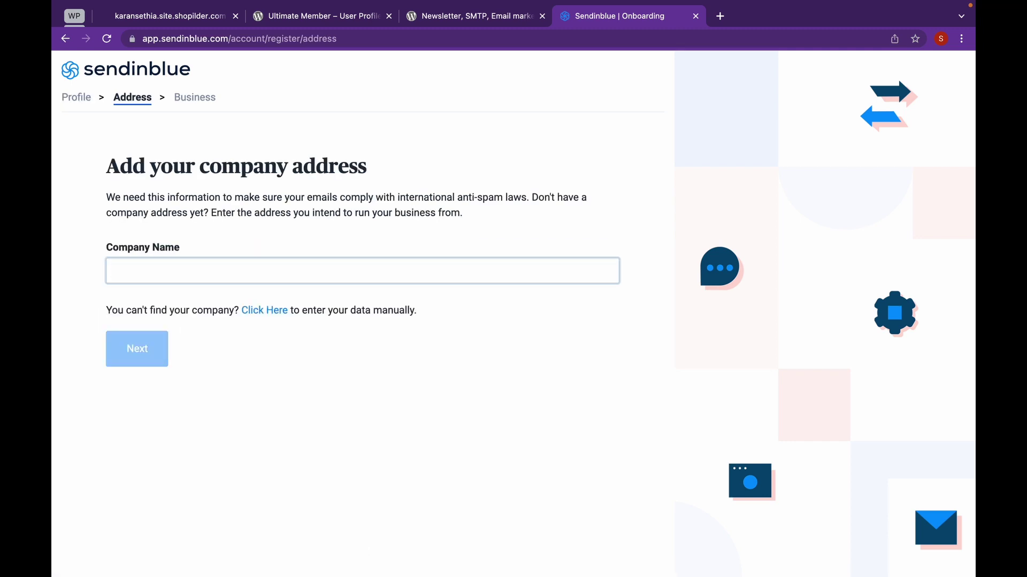
text(Print)
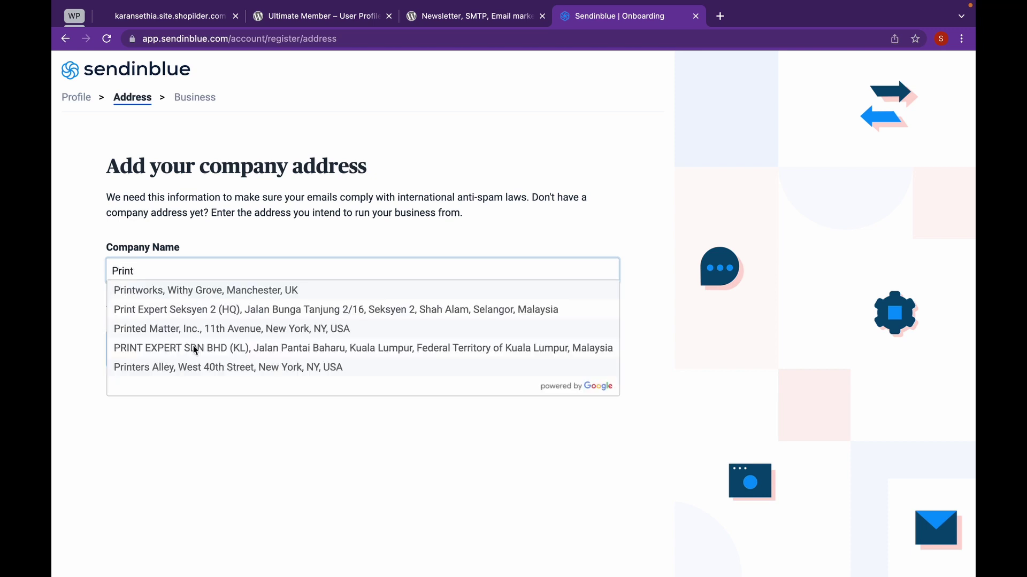
click(413, 432)
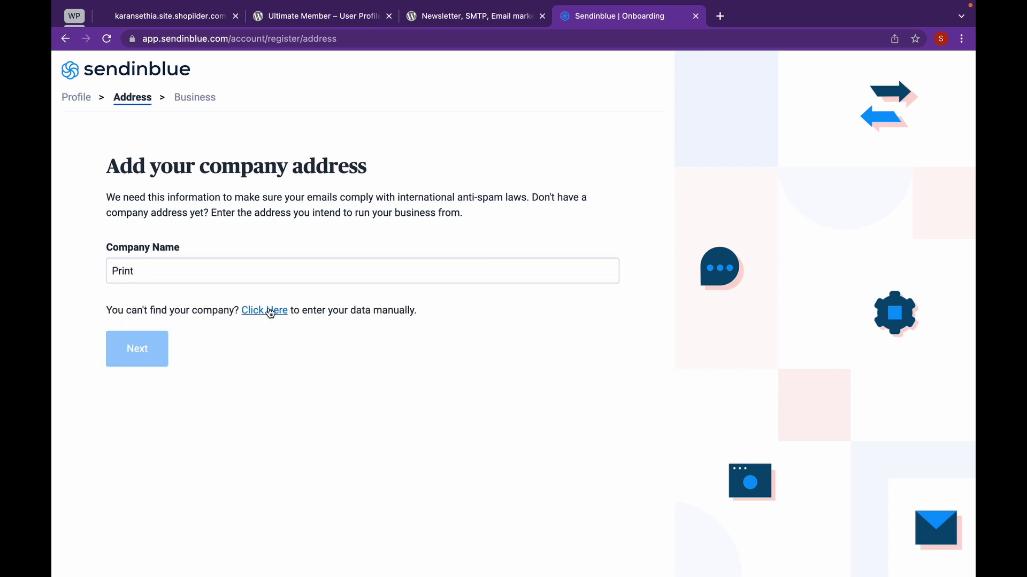
click(272, 311)
Fill in the street, zipcode, country India, city New Delhi and the store's website, then continue.
click(235, 325)
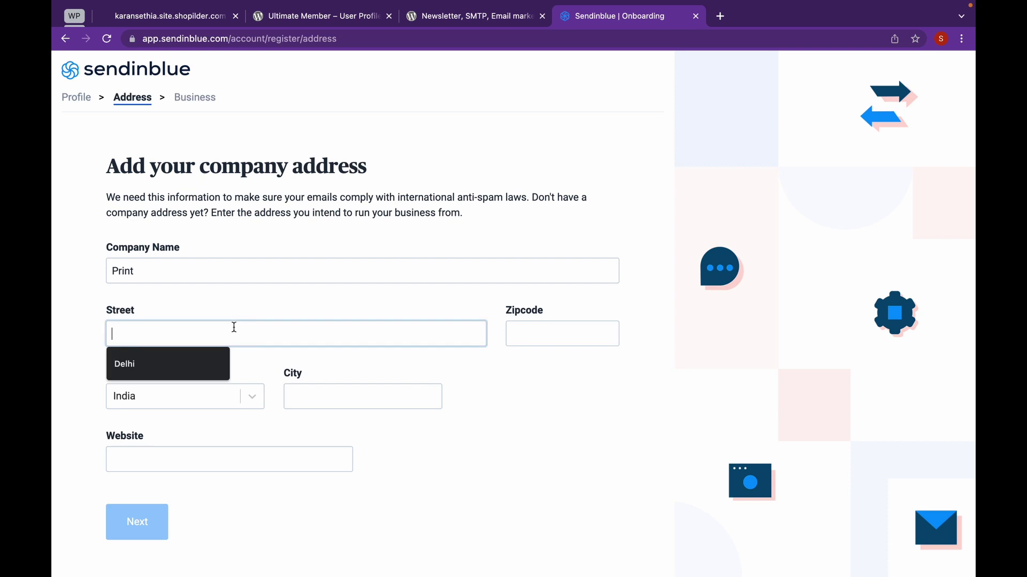
click(188, 369)
click(518, 339)
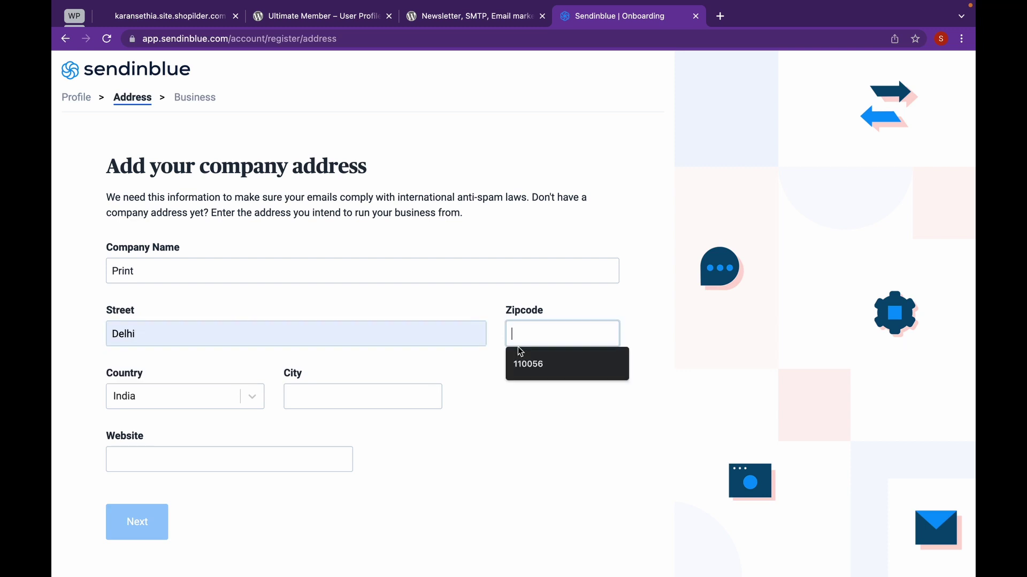
click(590, 360)
click(206, 401)
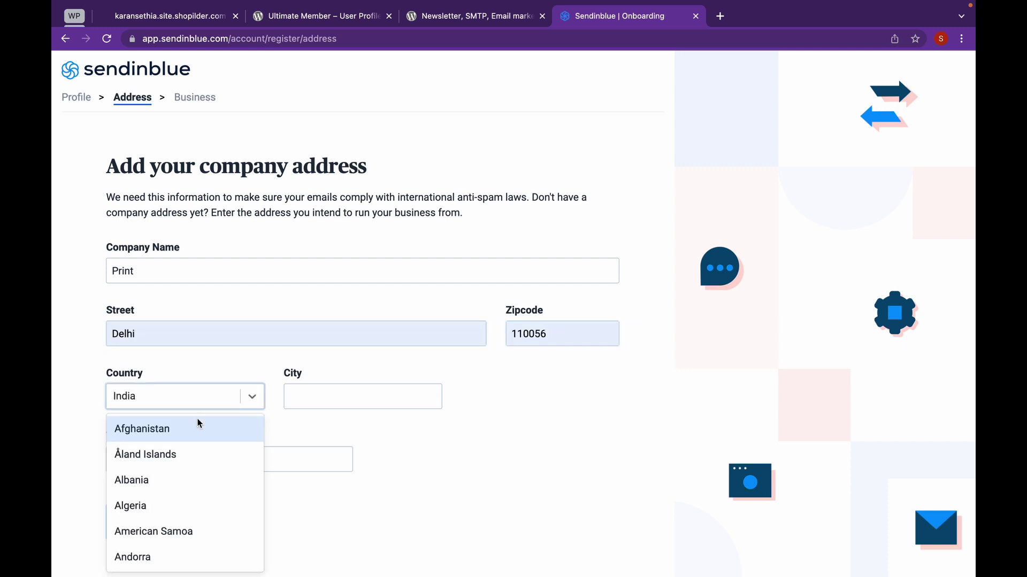
click(368, 398)
click(348, 423)
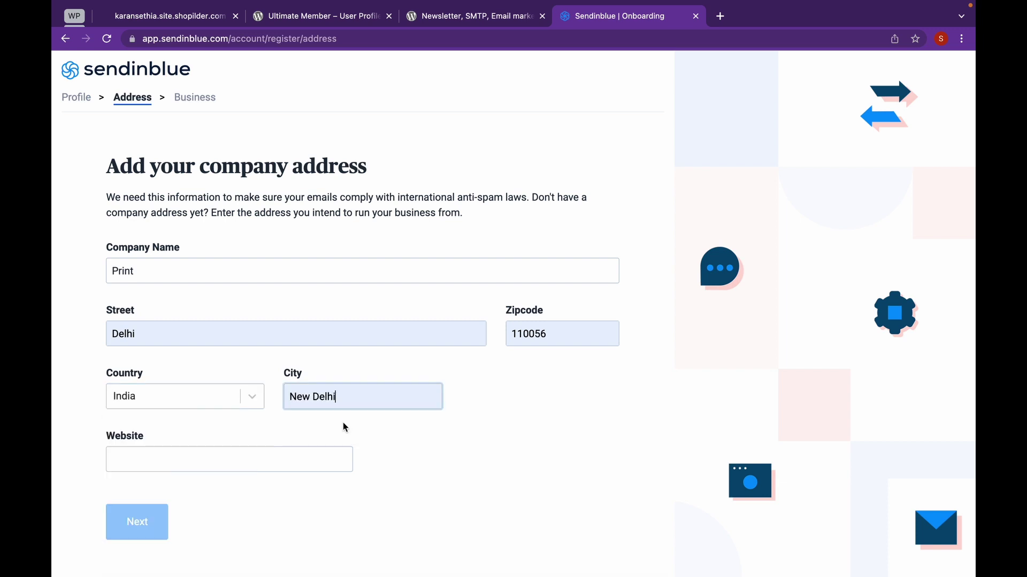
click(262, 458)
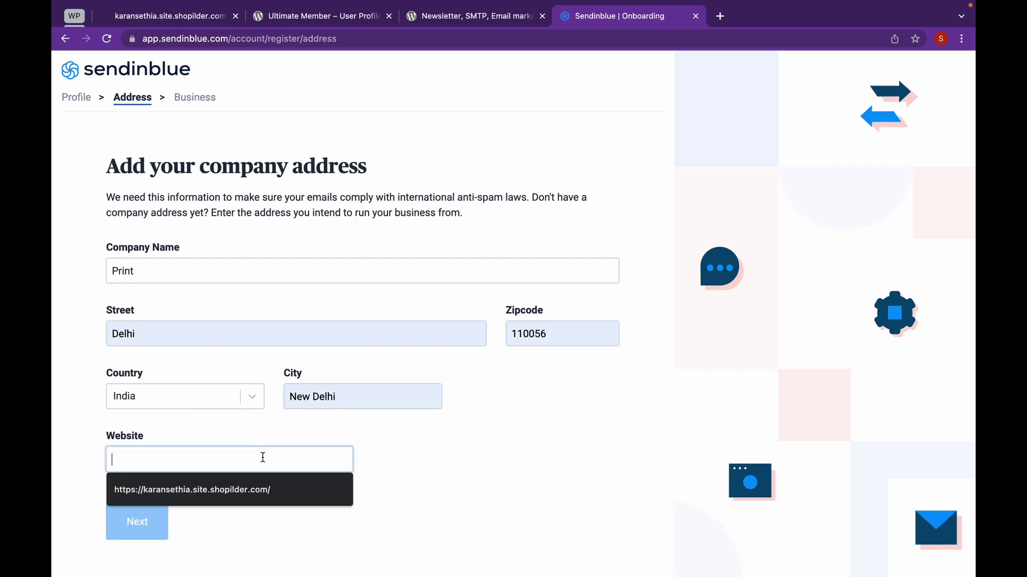
click(252, 498)
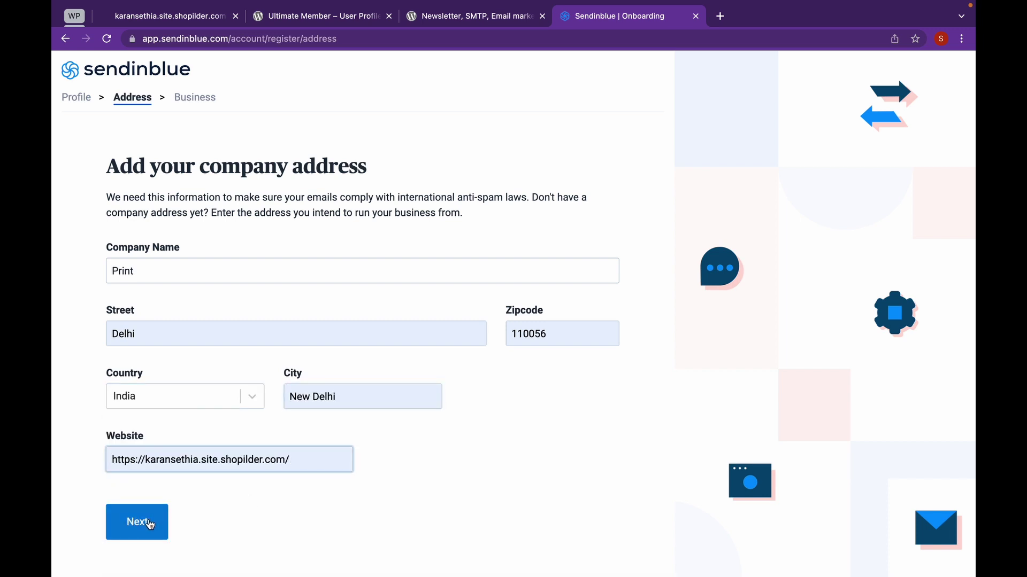
click(150, 525)
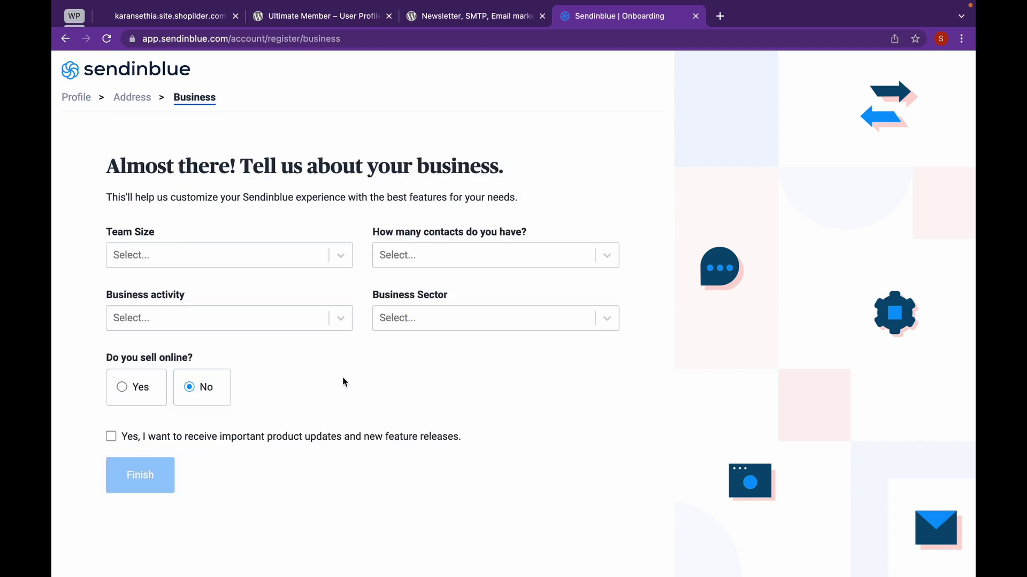
Choose team size 0-1, 1-300 contacts, Selling physical goods, Art, Music, Culture & Fashion, sells online Yes, and finish.
click(268, 261)
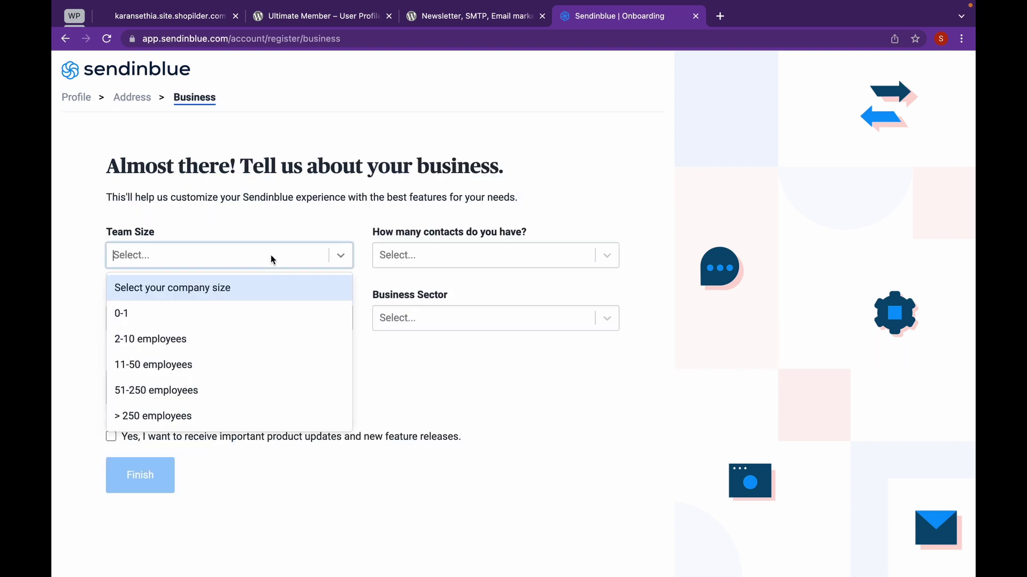
click(244, 313)
click(435, 261)
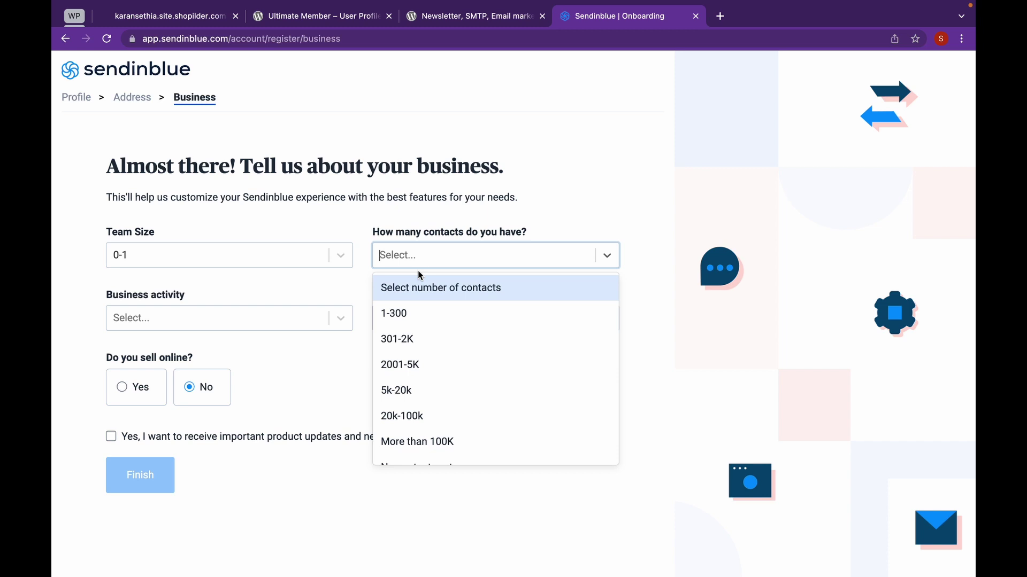
click(397, 322)
click(300, 322)
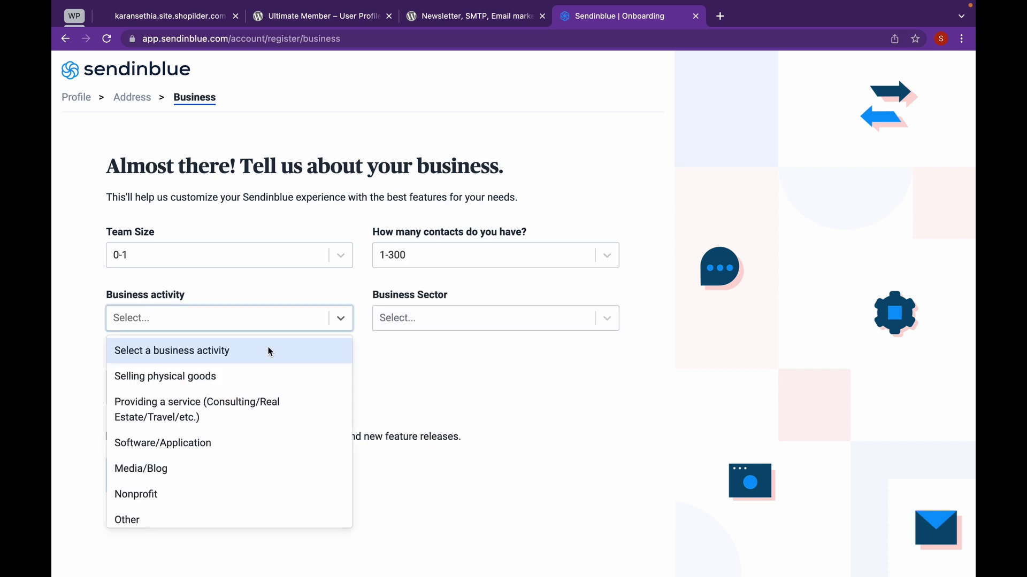
click(260, 376)
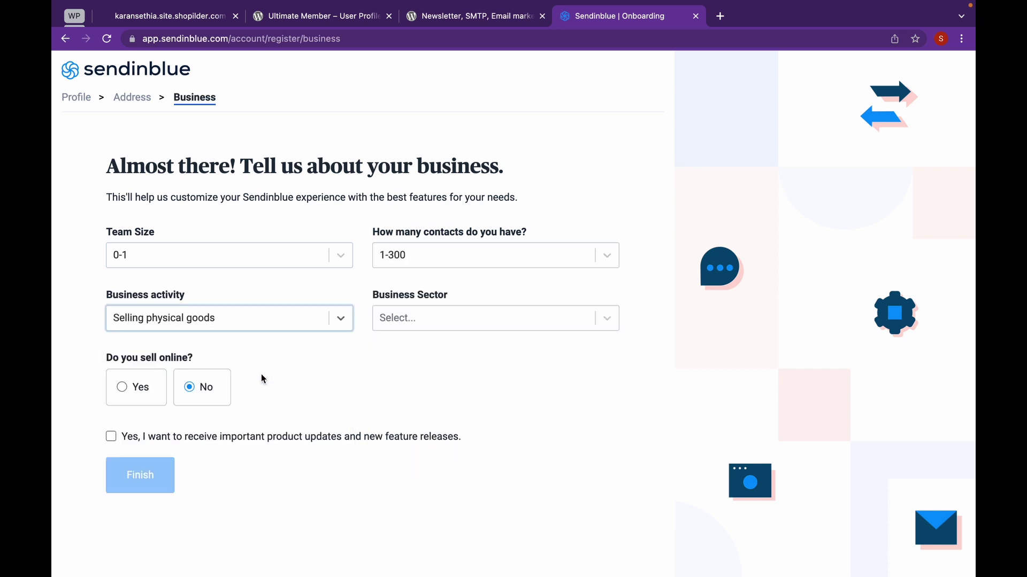
click(428, 325)
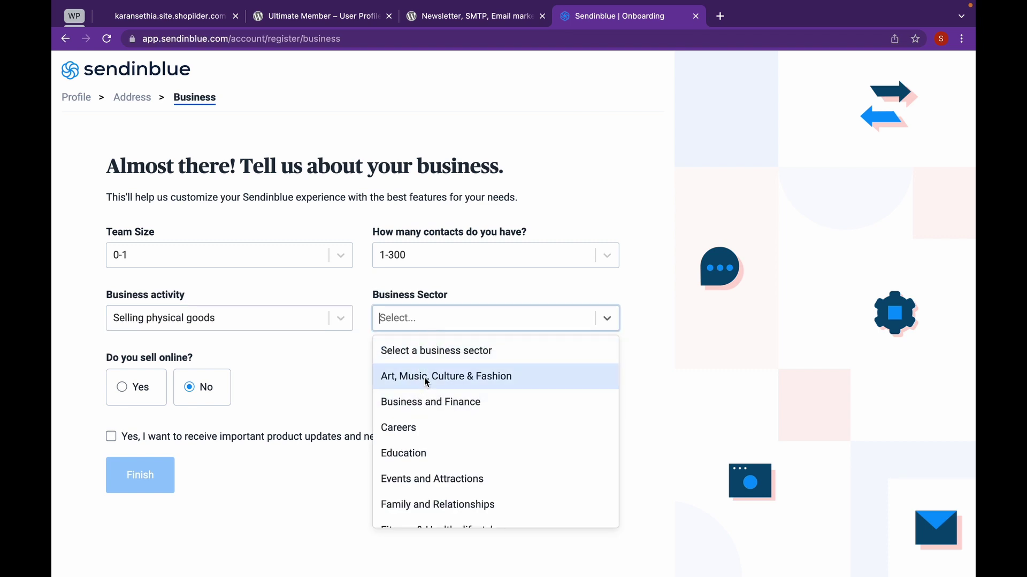
click(424, 379)
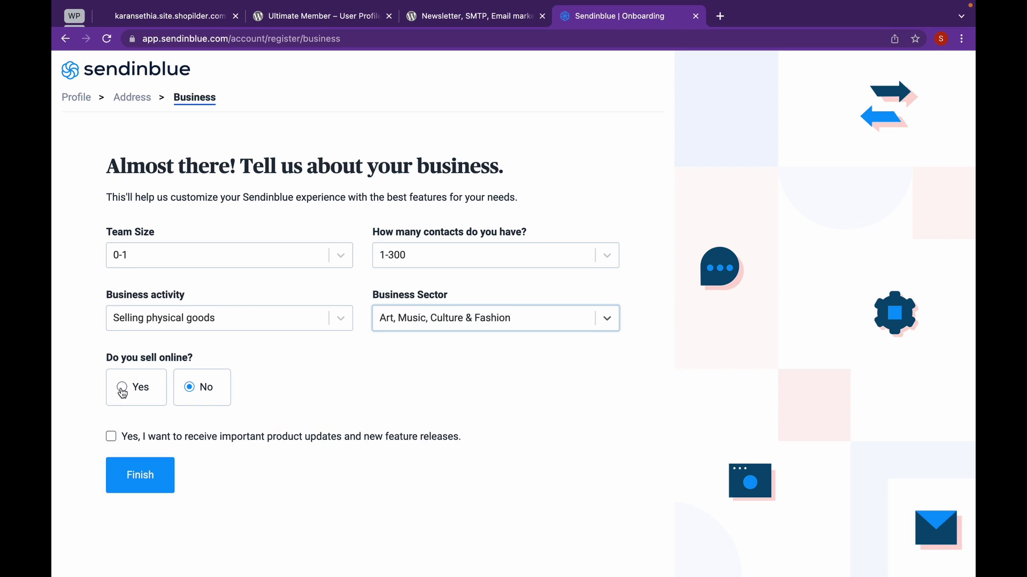
click(120, 391)
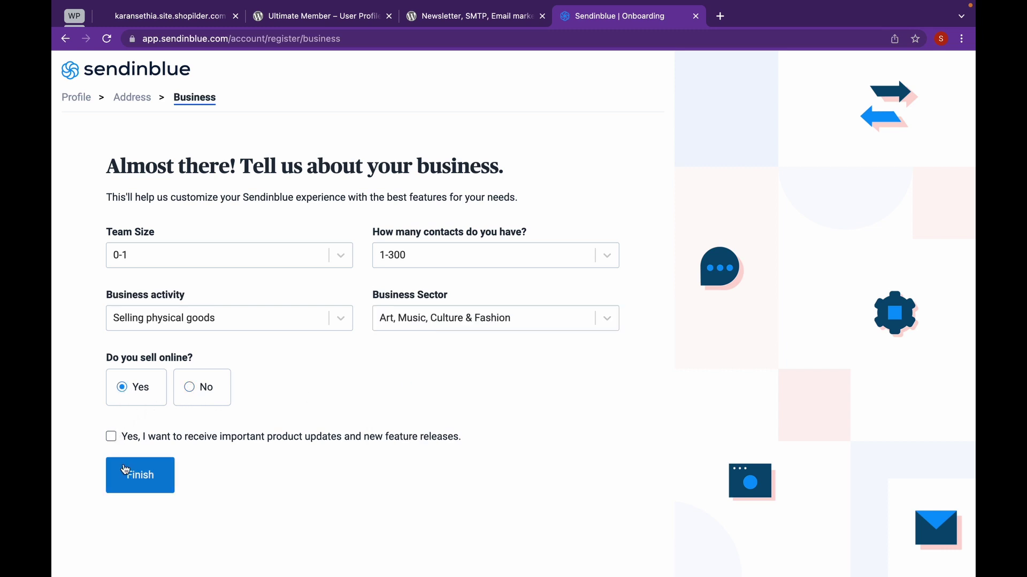
click(124, 469)
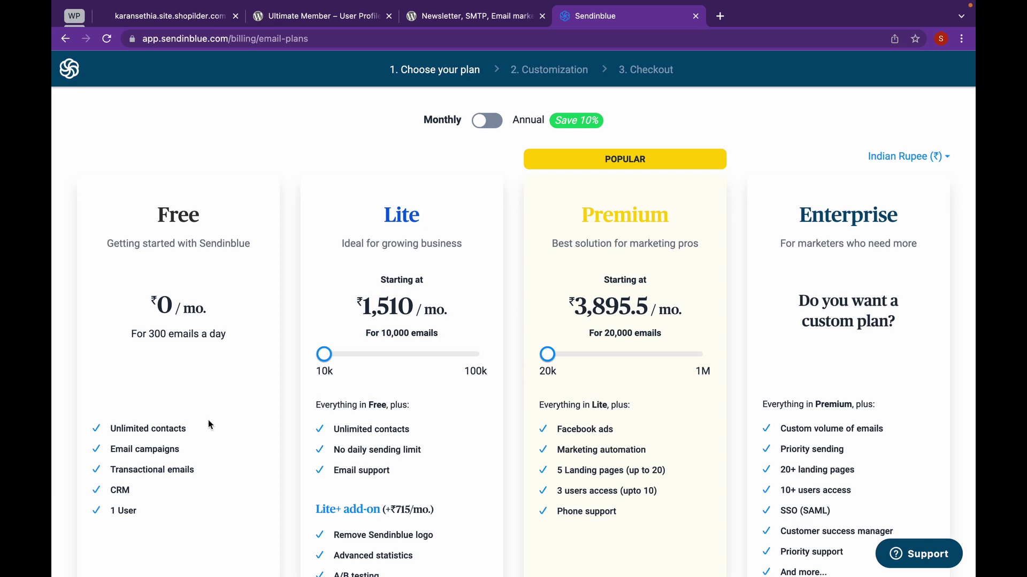
Continue with the Sendinblue Free plan, then go back to the Ultimate Member plugin page.
scroll(209, 425, down, 2)
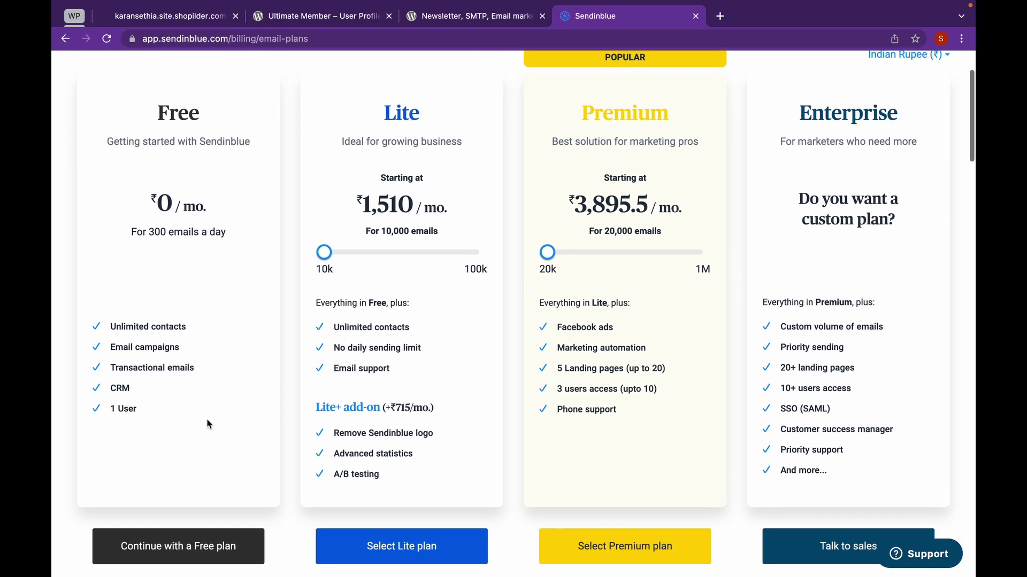
click(218, 548)
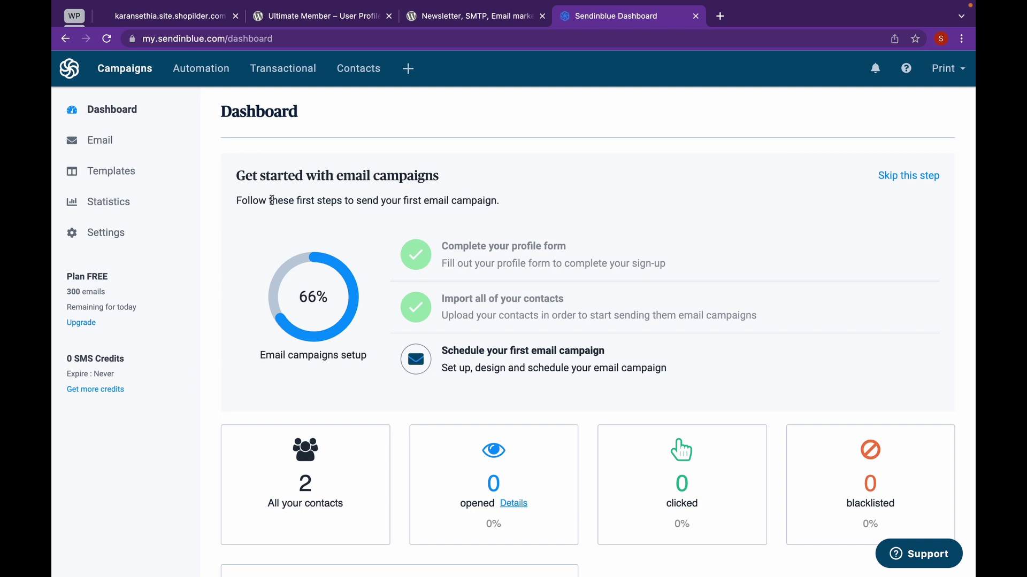
click(336, 25)
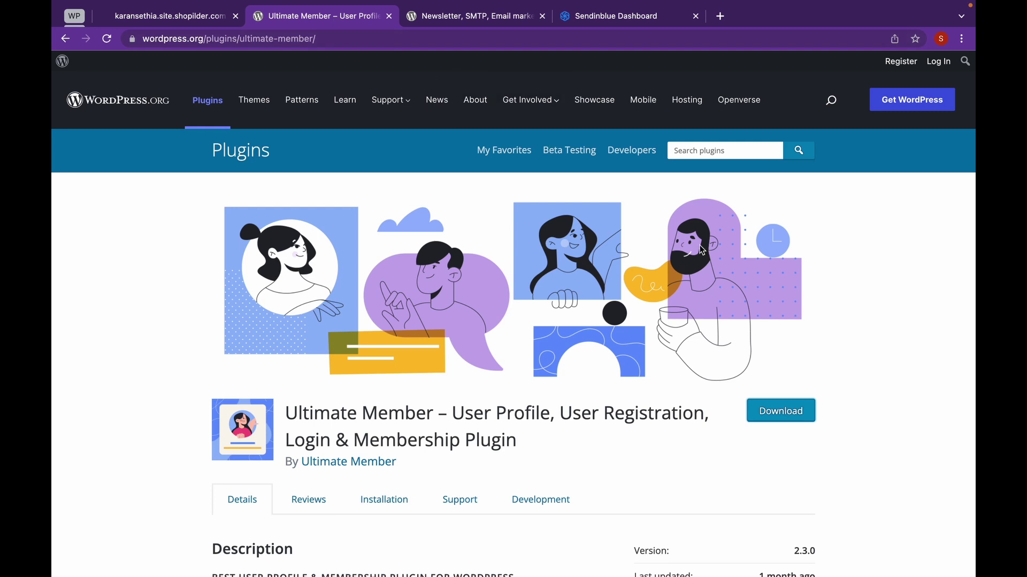
Download the Ultimate Member plugin zip, then go to the Sendinblue plugin page.
click(793, 411)
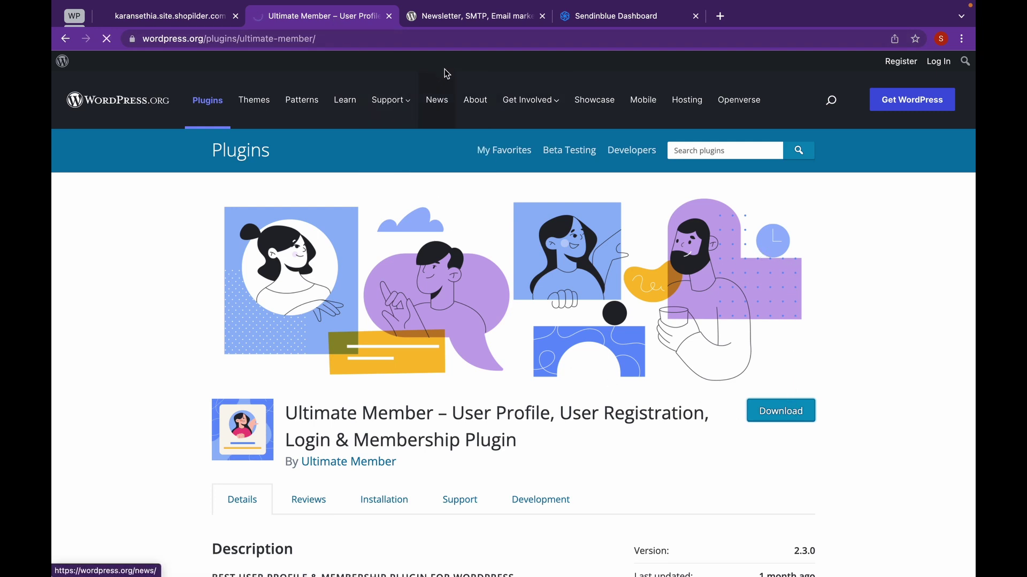
click(504, 25)
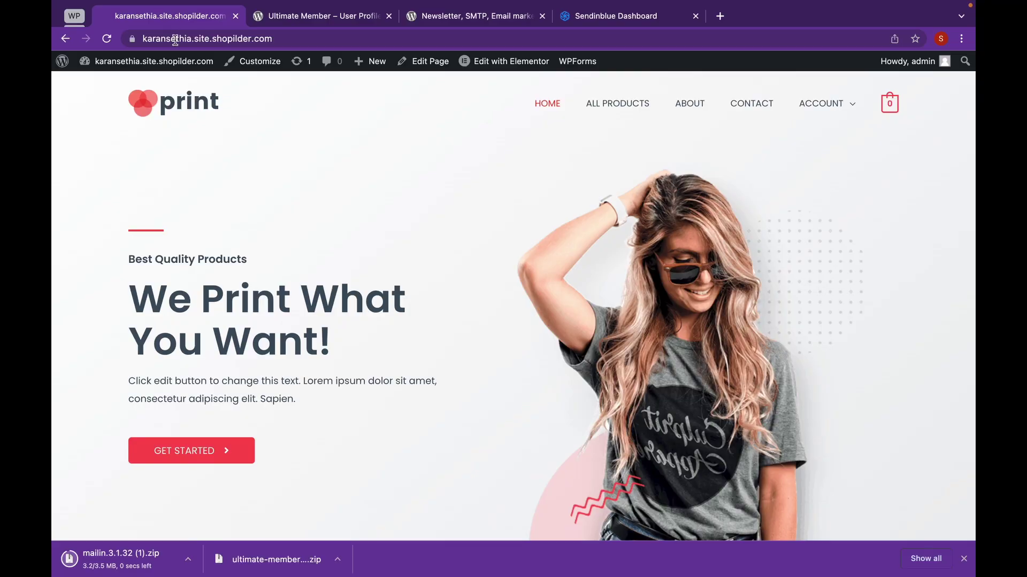
Upload mailin.3.1.32 (1).zip via Plugins > Add New, install it, and activate Sendinblue.
mouse_move(178, 70)
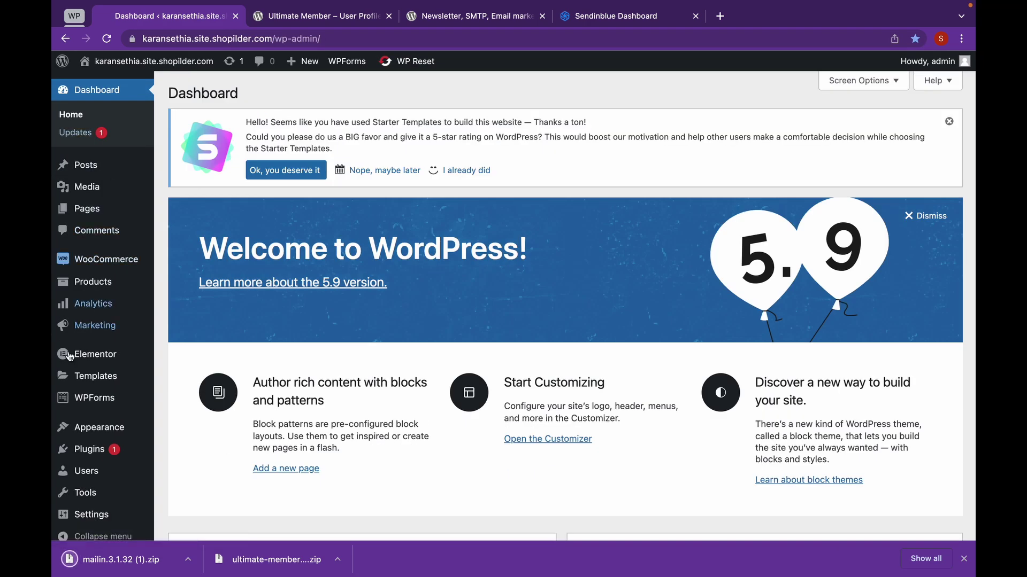
mouse_move(91, 457)
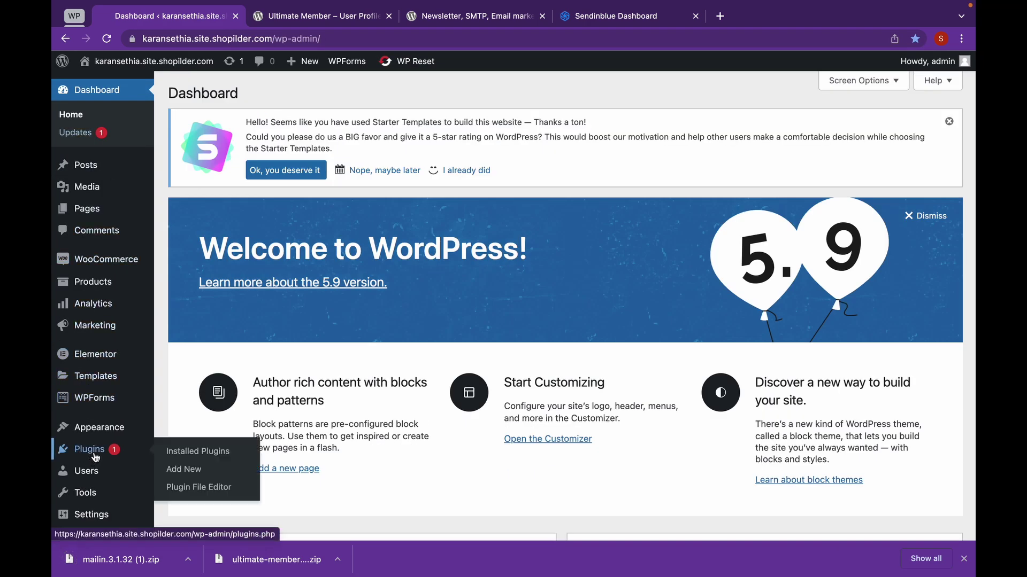
click(216, 475)
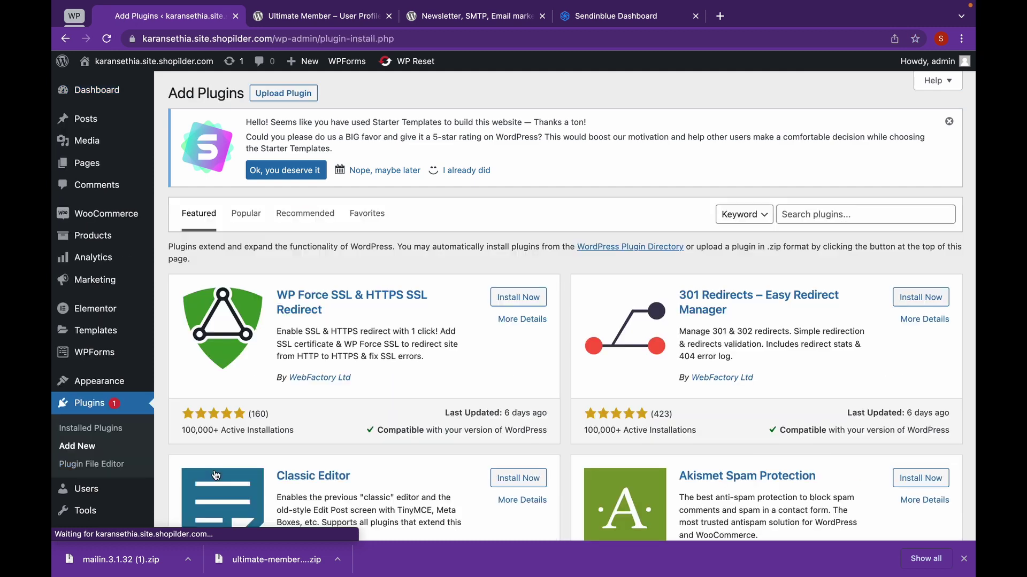
click(291, 92)
click(467, 301)
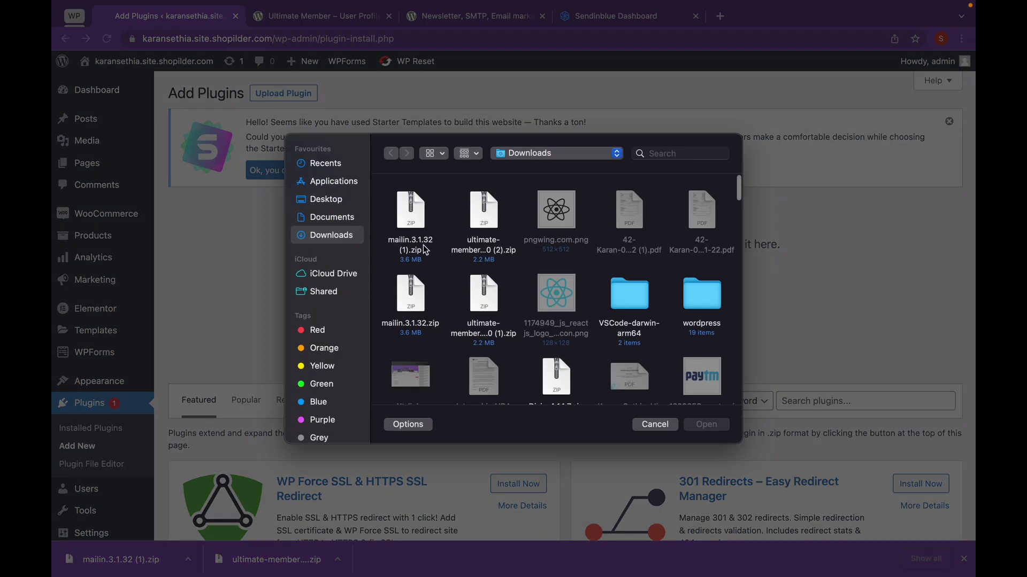
click(419, 244)
click(707, 424)
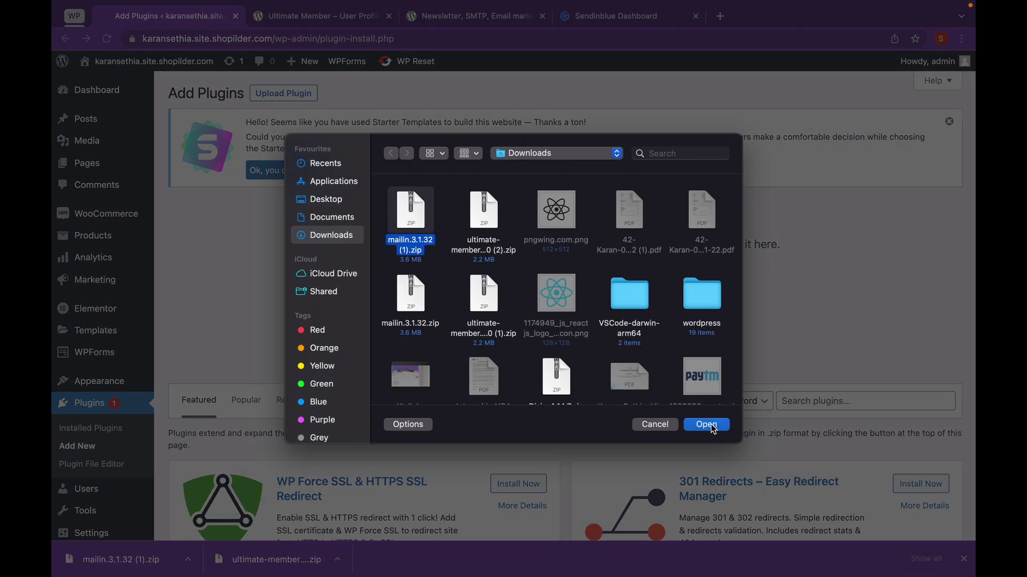
click(649, 306)
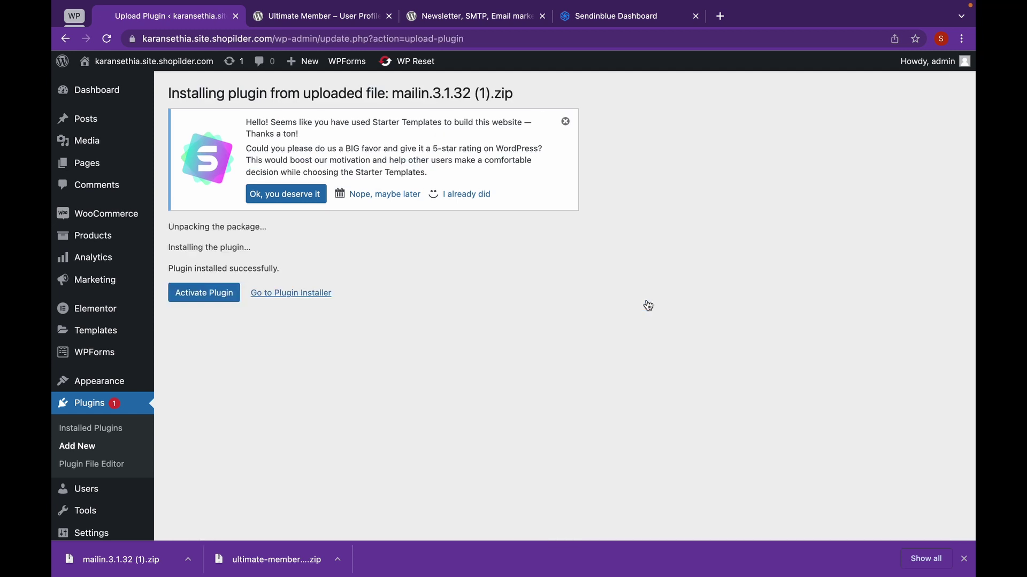
click(232, 302)
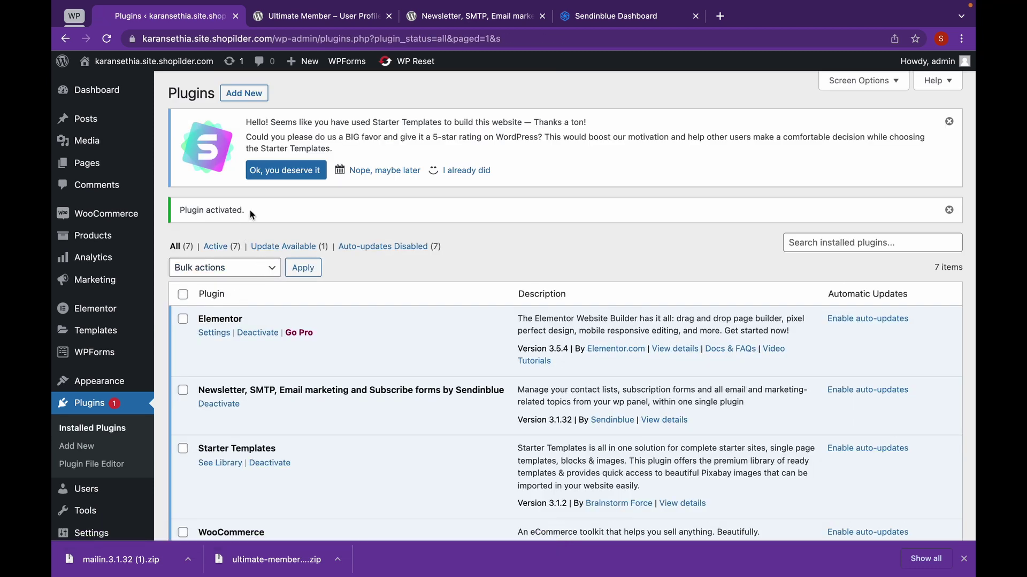
click(246, 96)
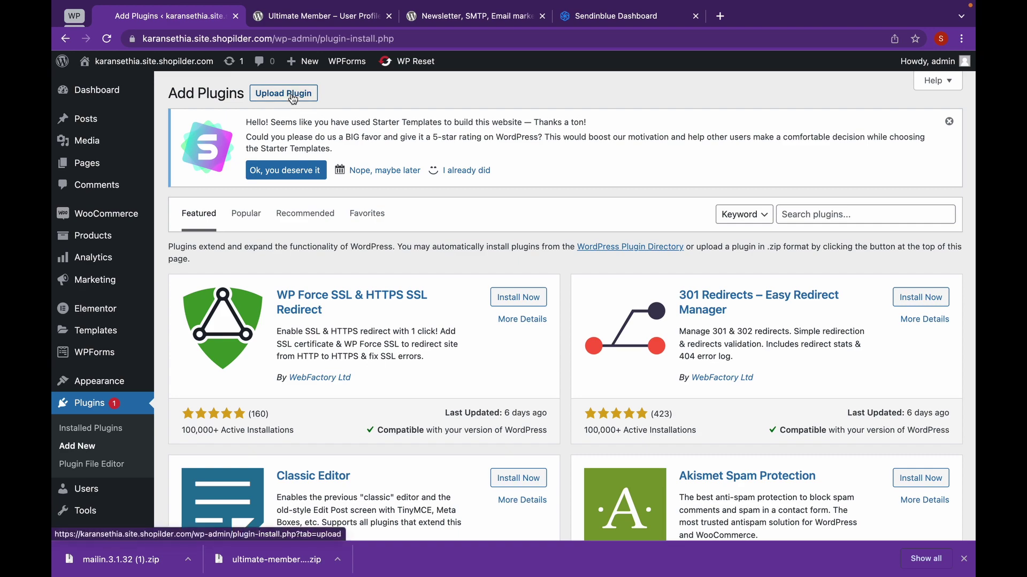
Upload ultimate-member.2.3.0 (2).zip, install it, and activate Ultimate Member.
click(286, 97)
click(490, 303)
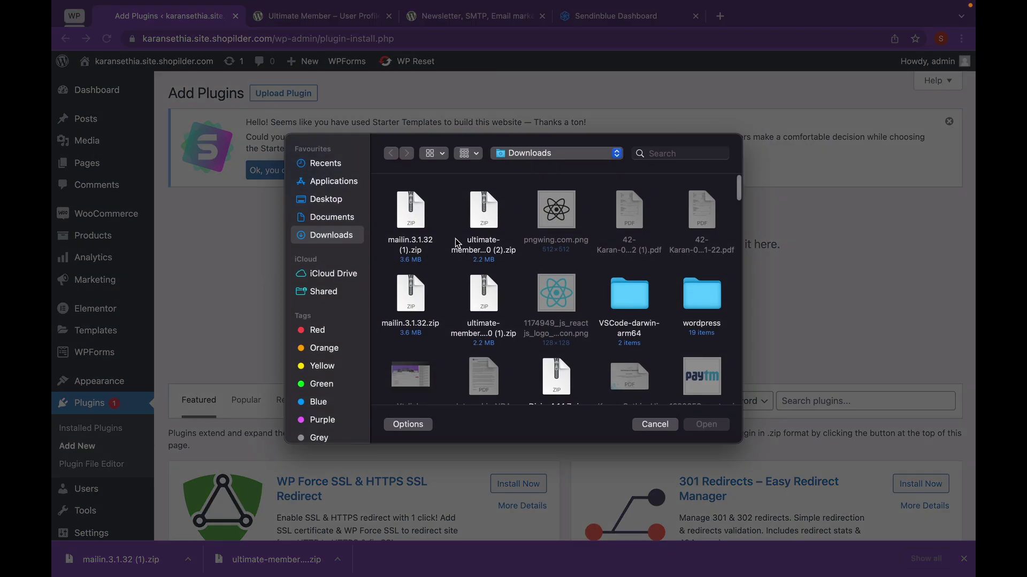
click(477, 247)
click(706, 424)
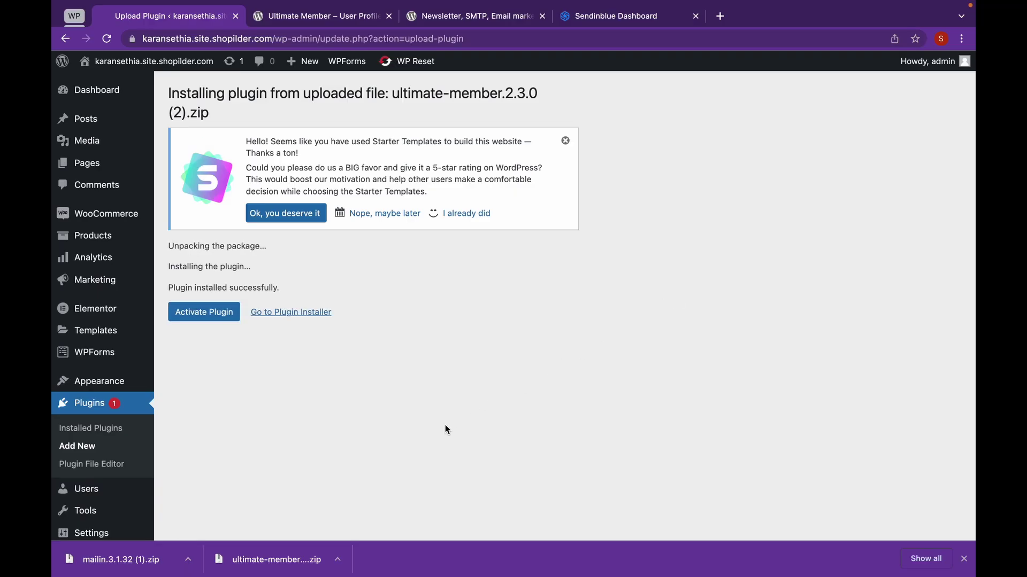
click(224, 320)
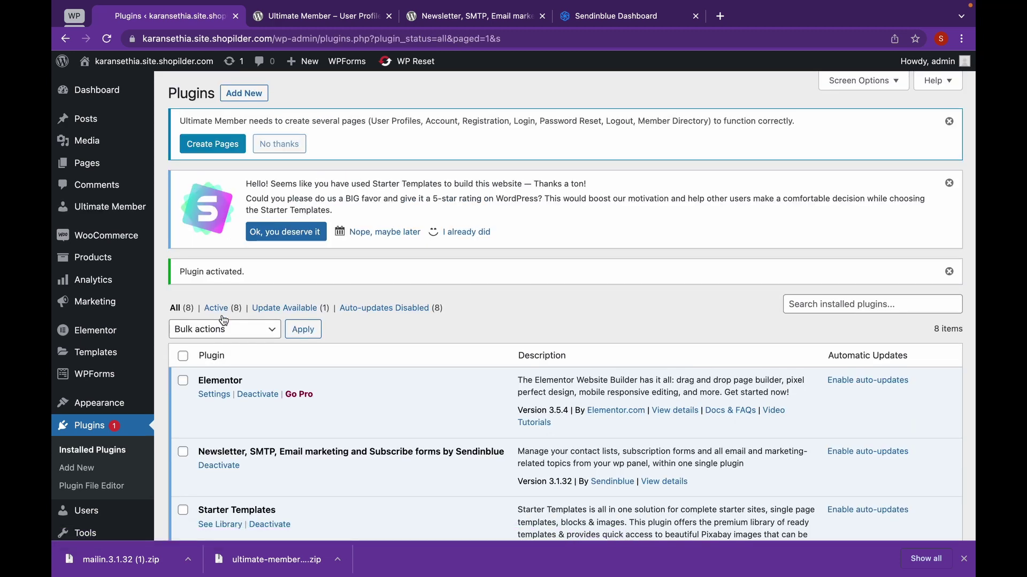
Open Sendinblue > Home to view the API key v3 step, then switch to the Sendinblue dashboard.
scroll(224, 320, down, 3)
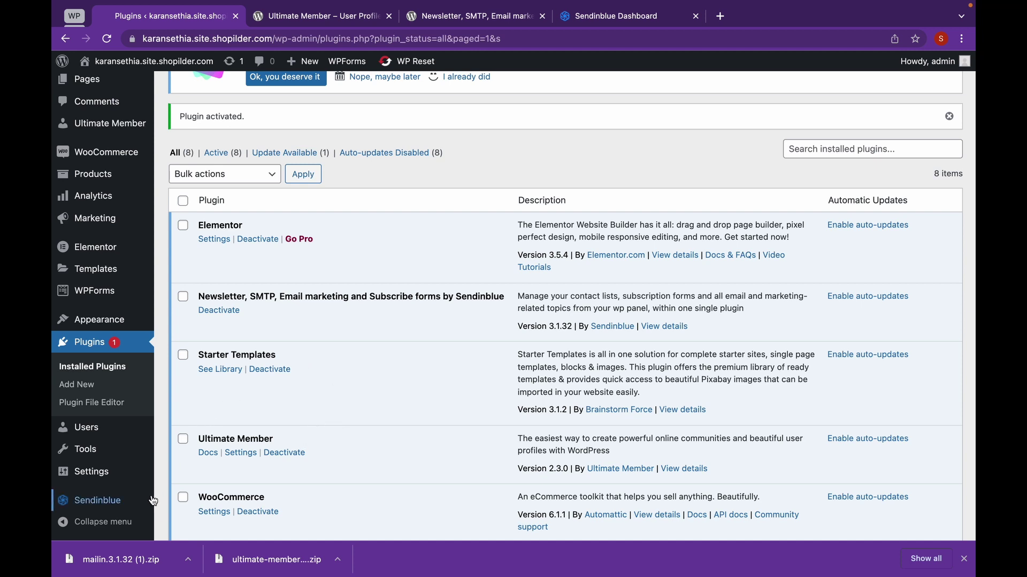
mouse_move(131, 507)
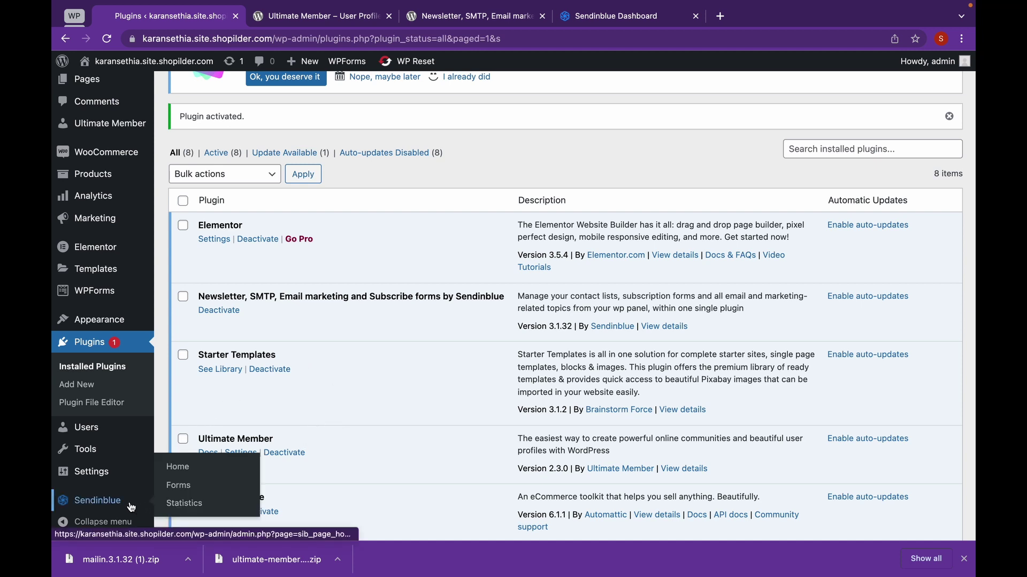
click(131, 507)
scroll(314, 376, down, 3)
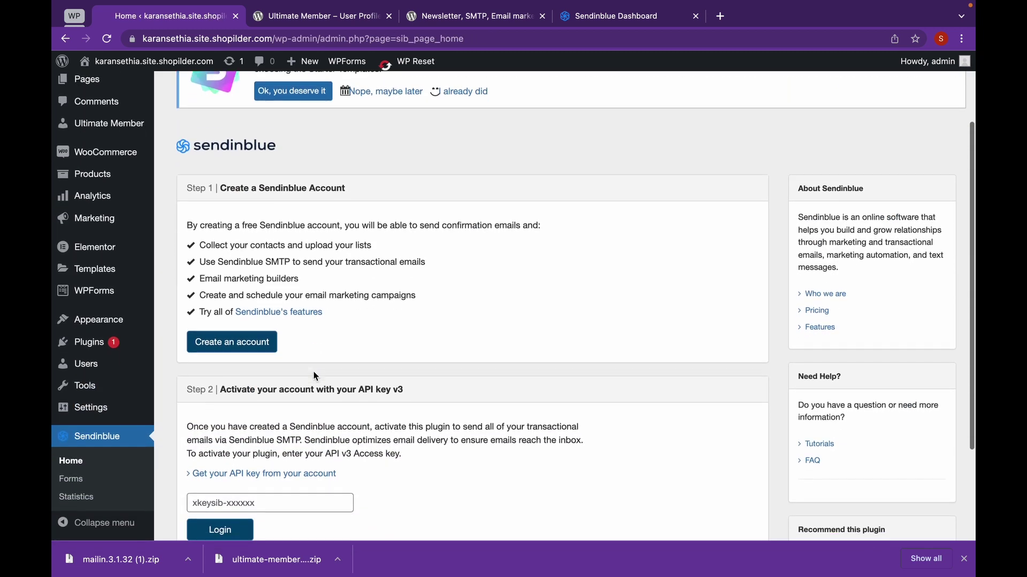
scroll(314, 376, down, 2)
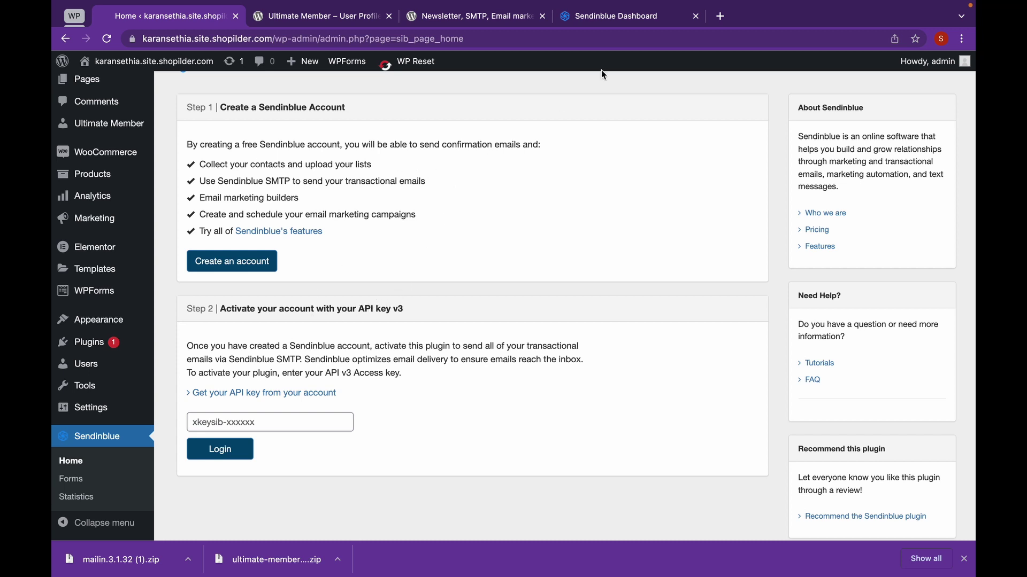
click(639, 23)
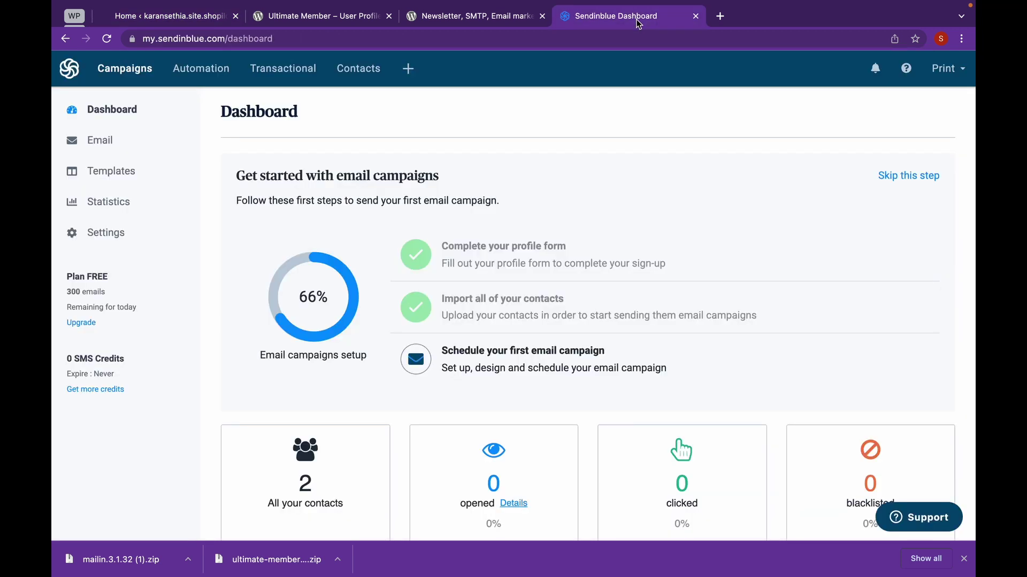
Generate a v3 API key named MyAPIKey under SMTP & API and copy it.
click(964, 73)
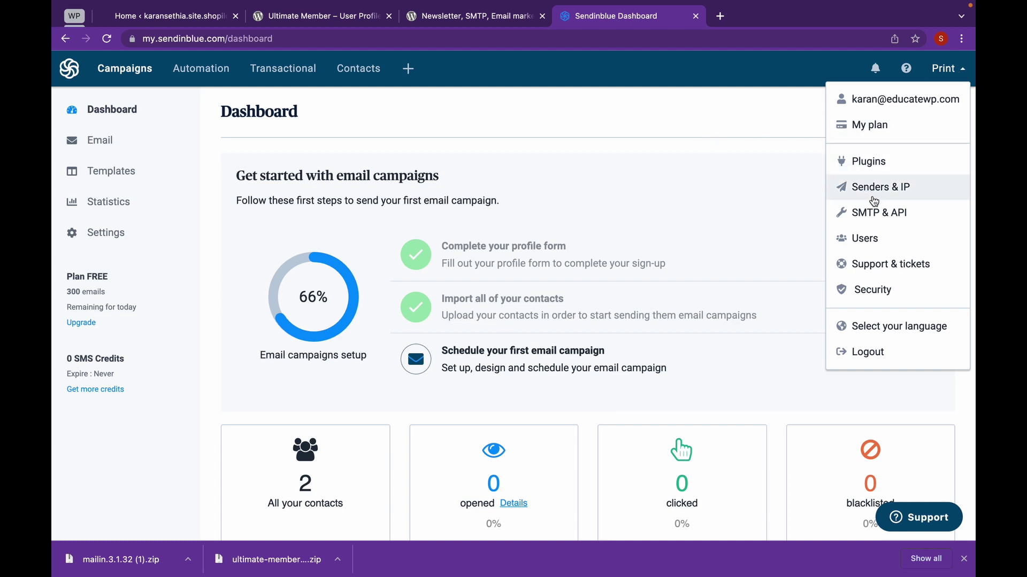
click(923, 219)
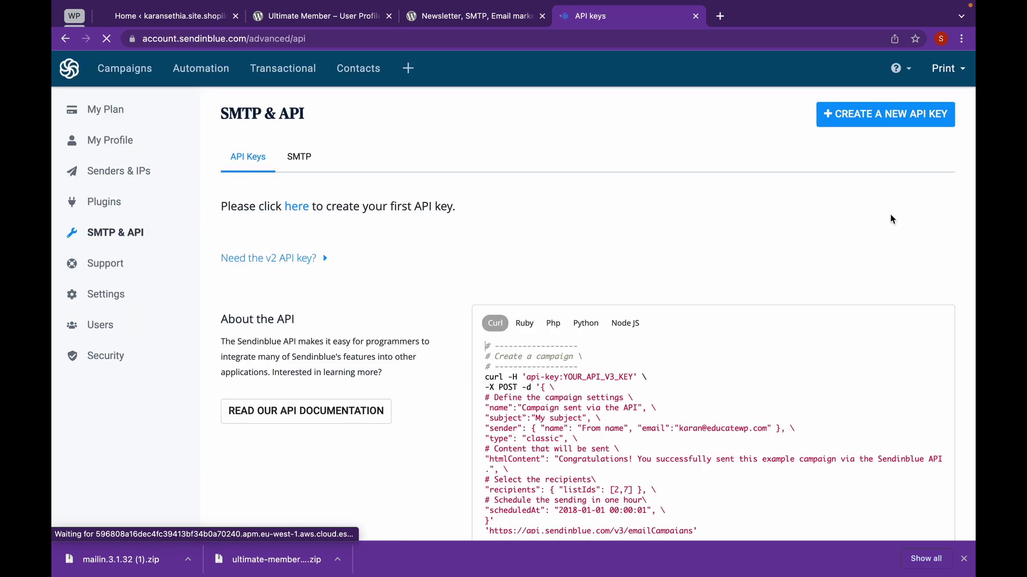
click(877, 121)
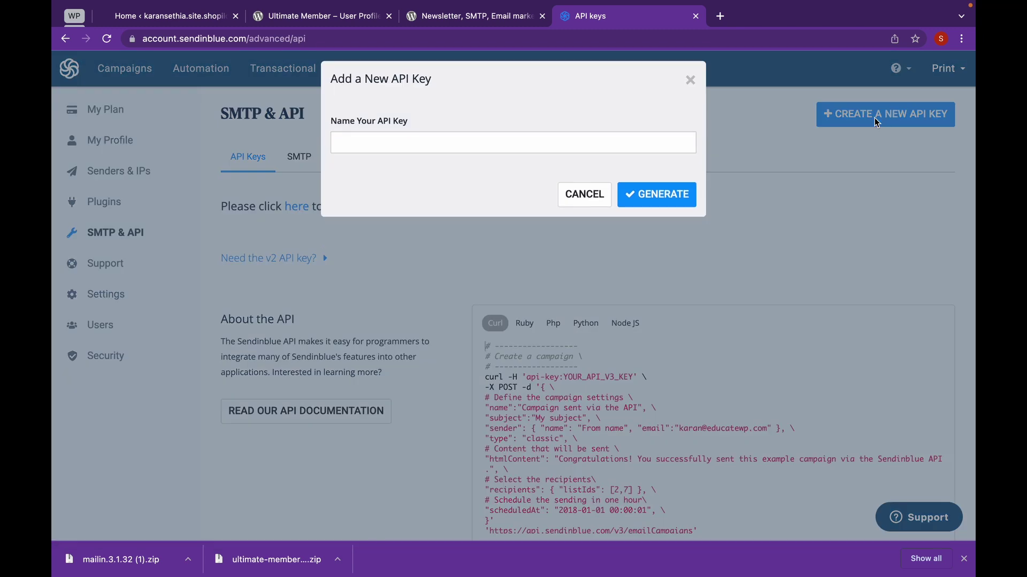
click(470, 143)
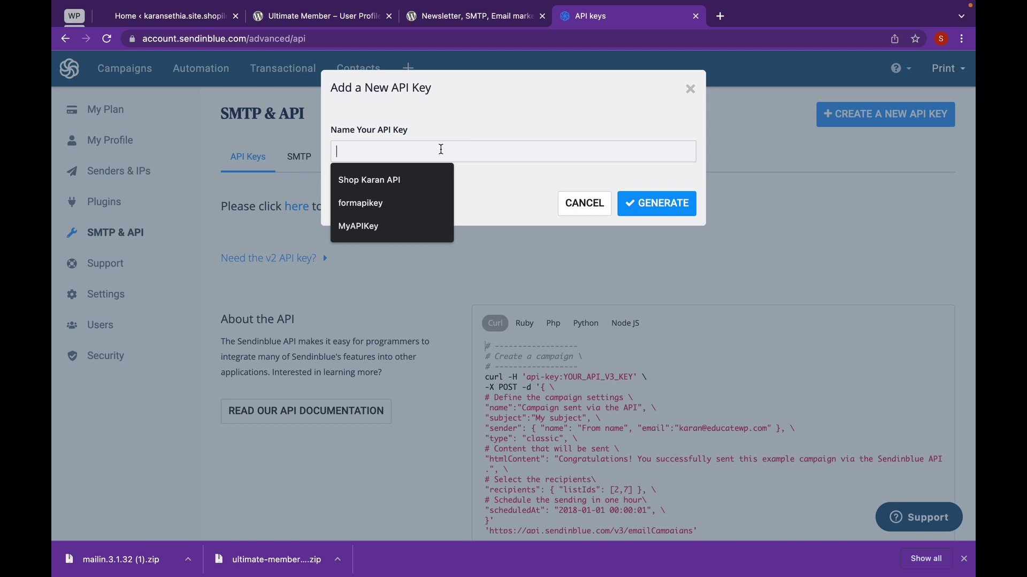
click(380, 226)
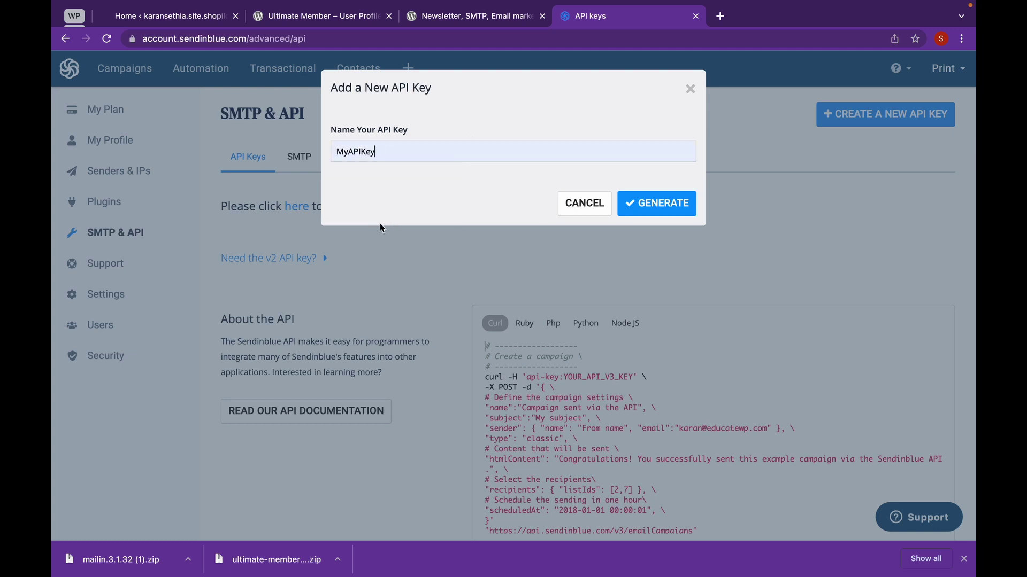
click(644, 203)
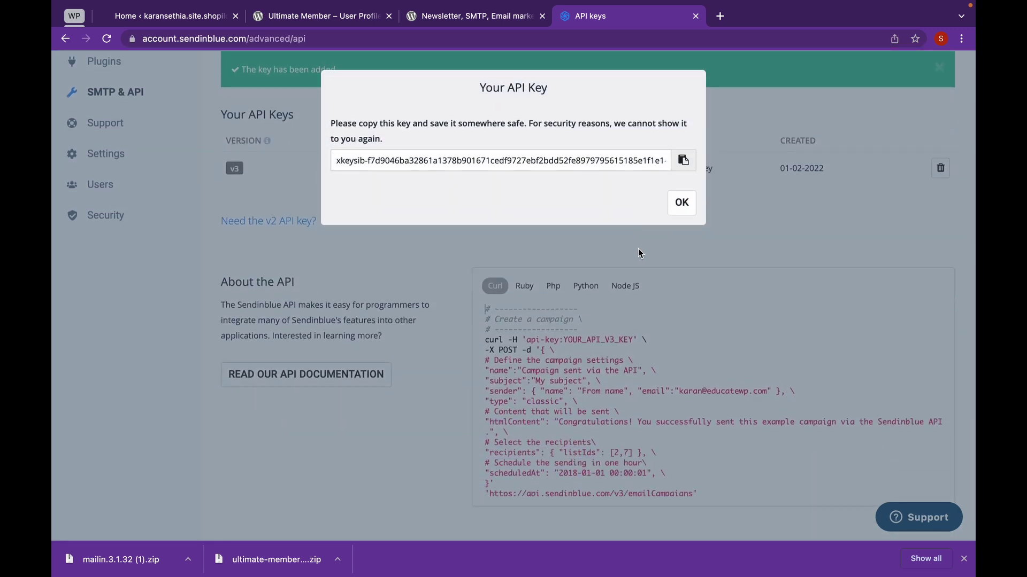
click(691, 164)
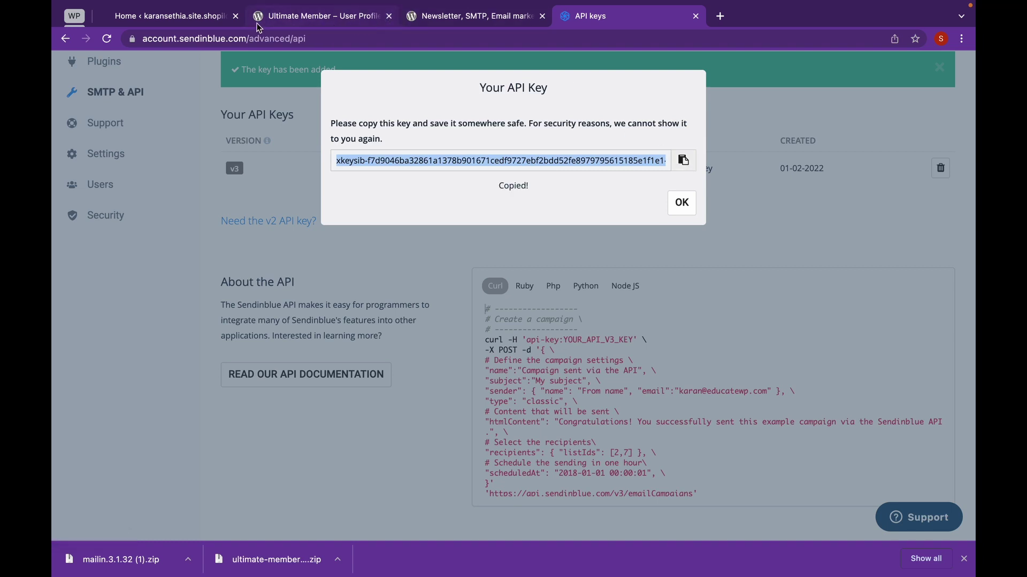
click(193, 19)
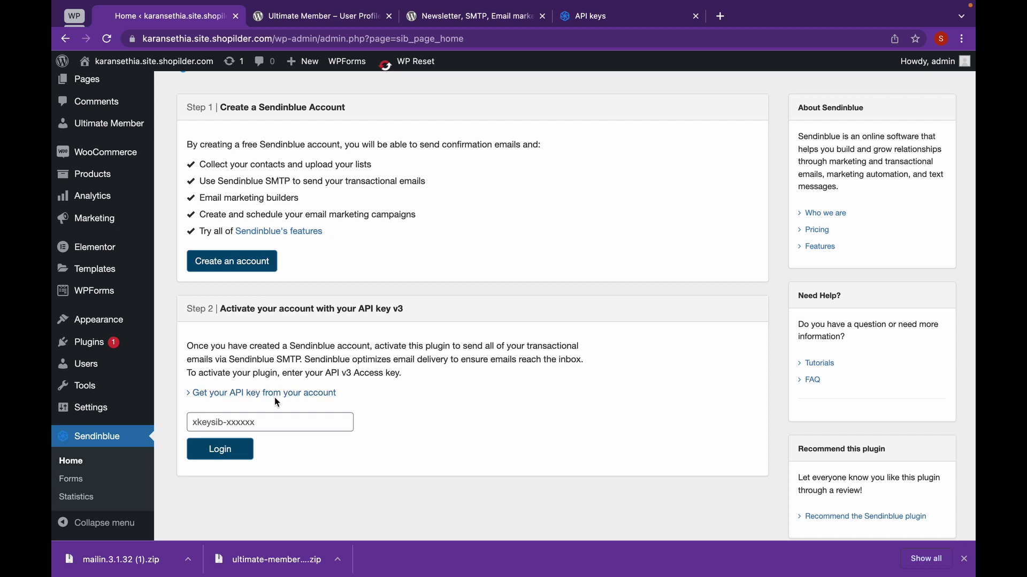
Paste the copied API key to connect the plugin to the Sendinblue account.
click(274, 418)
key(super+v)
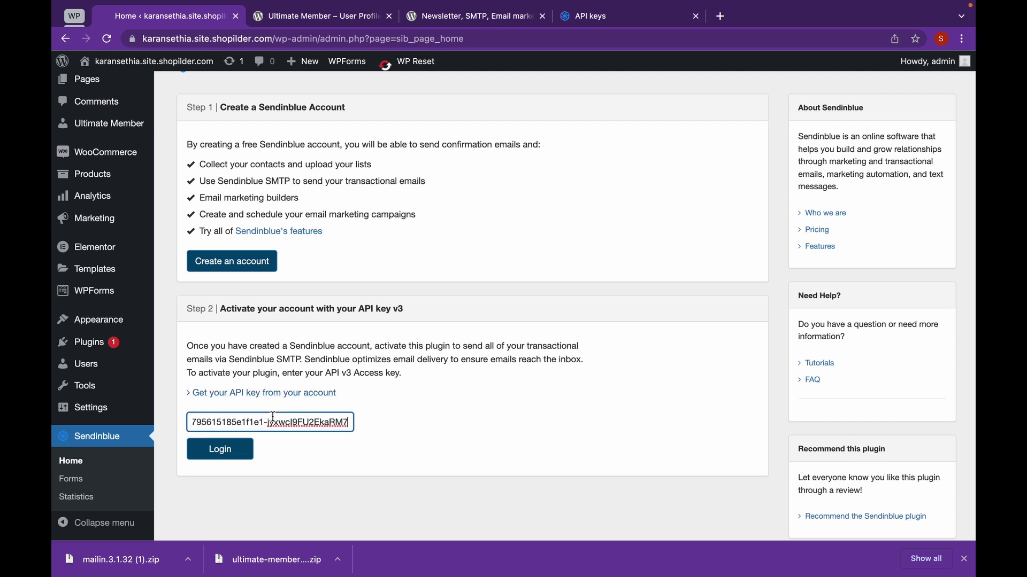
click(239, 457)
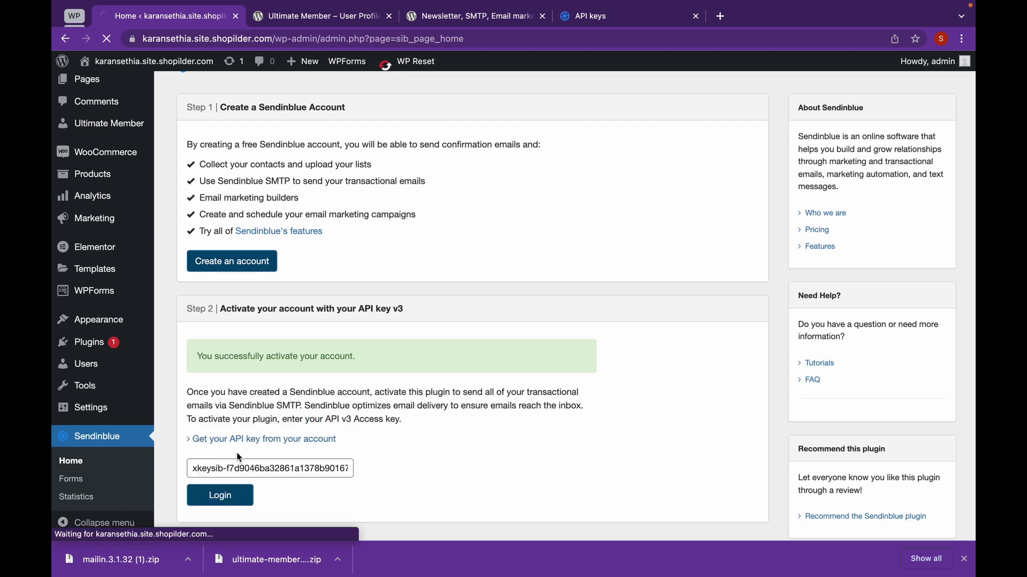
scroll(239, 452, down, 1)
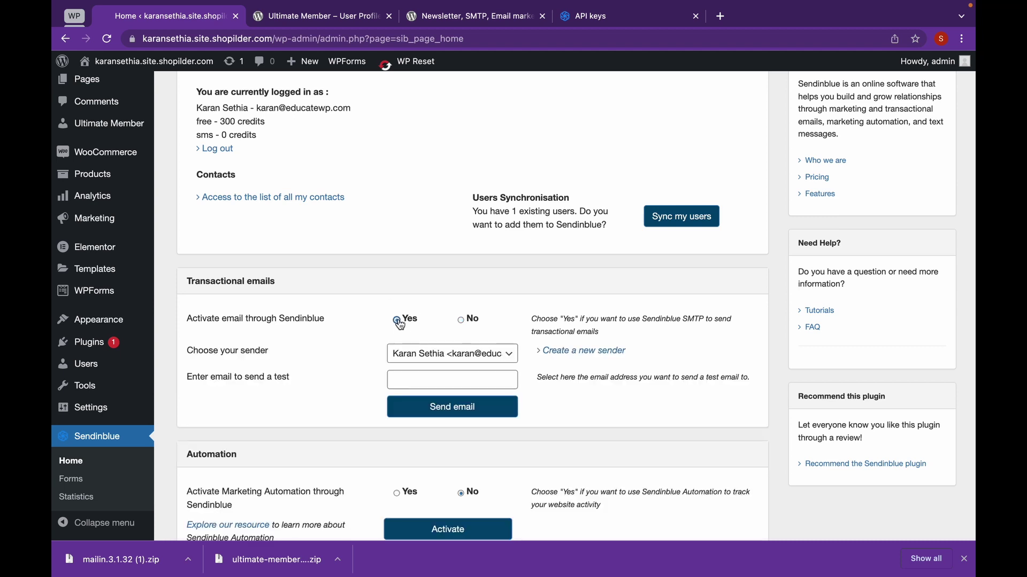
Choose the account's sender for transactional emails and review the plugin settings.
click(459, 357)
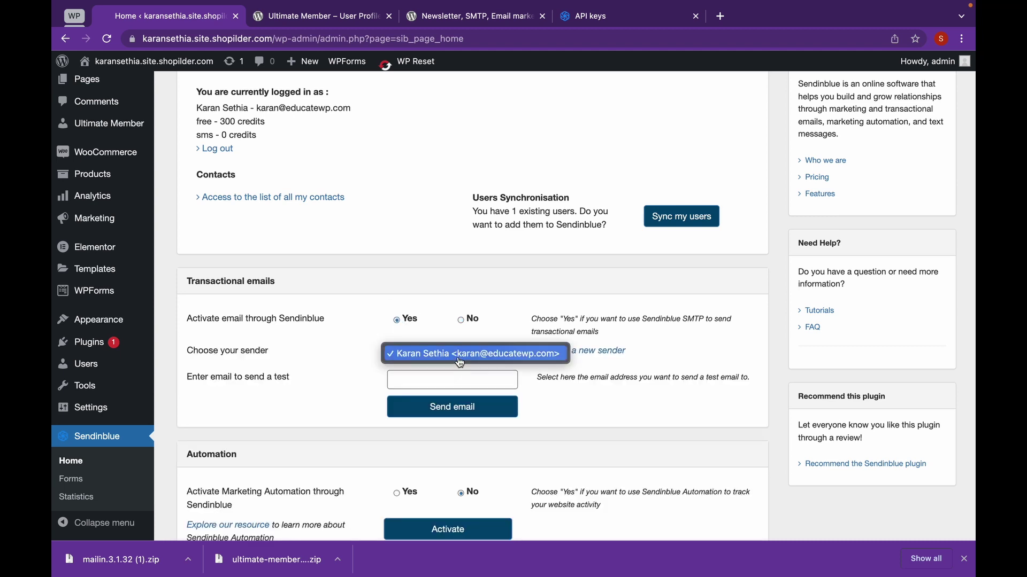
click(459, 362)
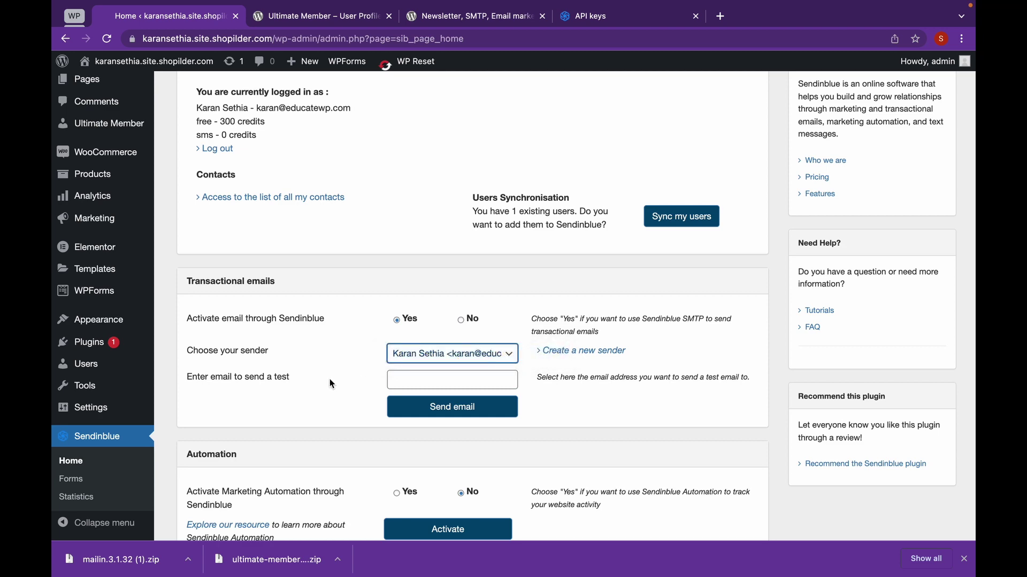
scroll(329, 379, down, 1)
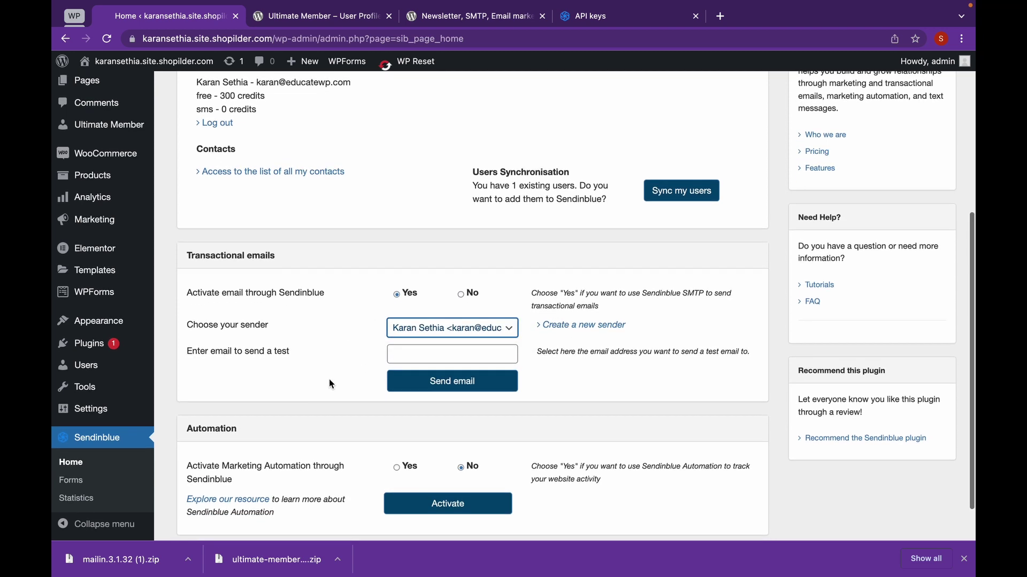
scroll(330, 382, down, 2)
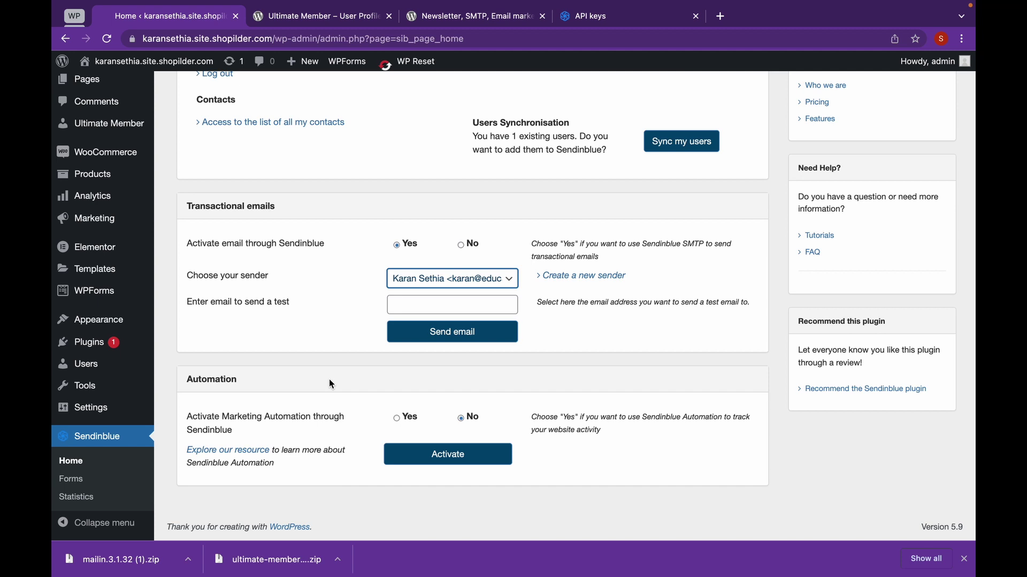
scroll(332, 384, up, 4)
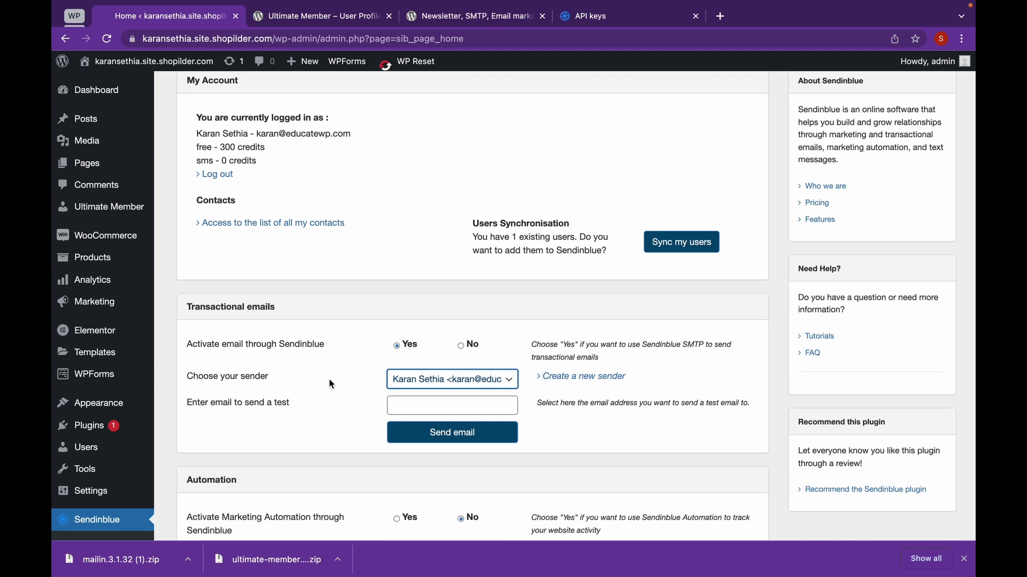
mouse_move(141, 212)
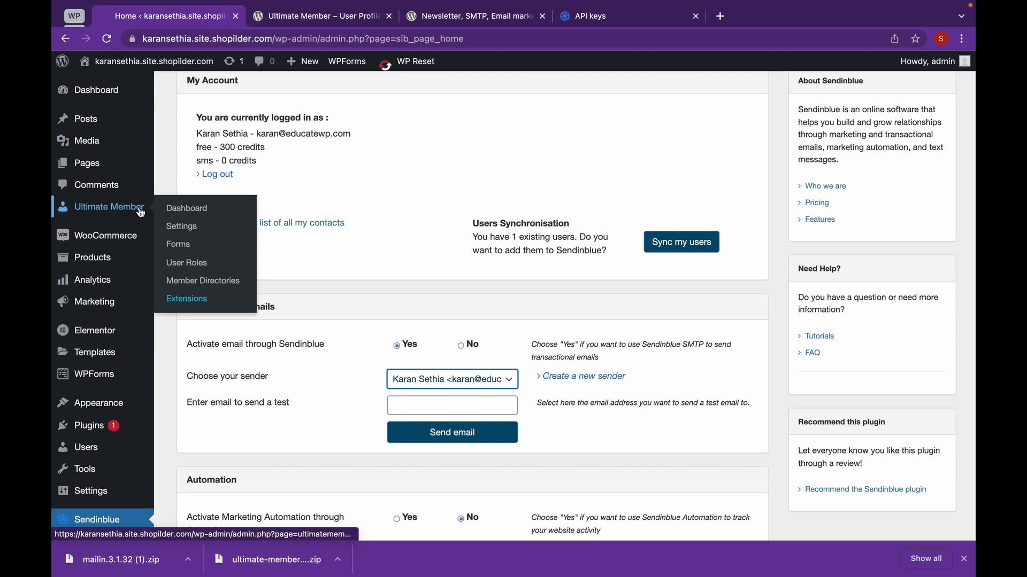
Generate Ultimate Member's User, Login, Register, Members, Logout, Account and Password Reset pages and save their assignments.
click(140, 213)
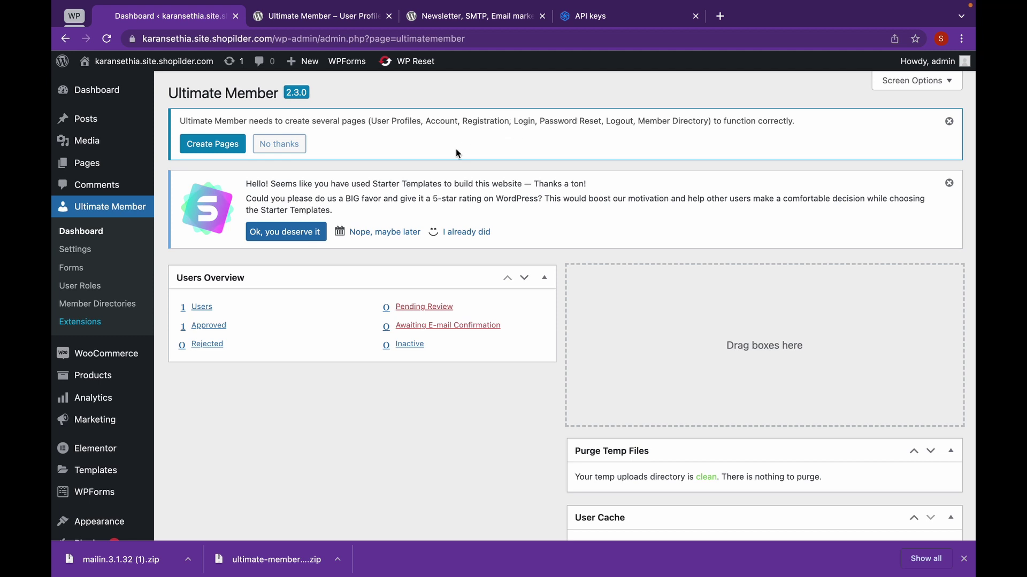
click(230, 147)
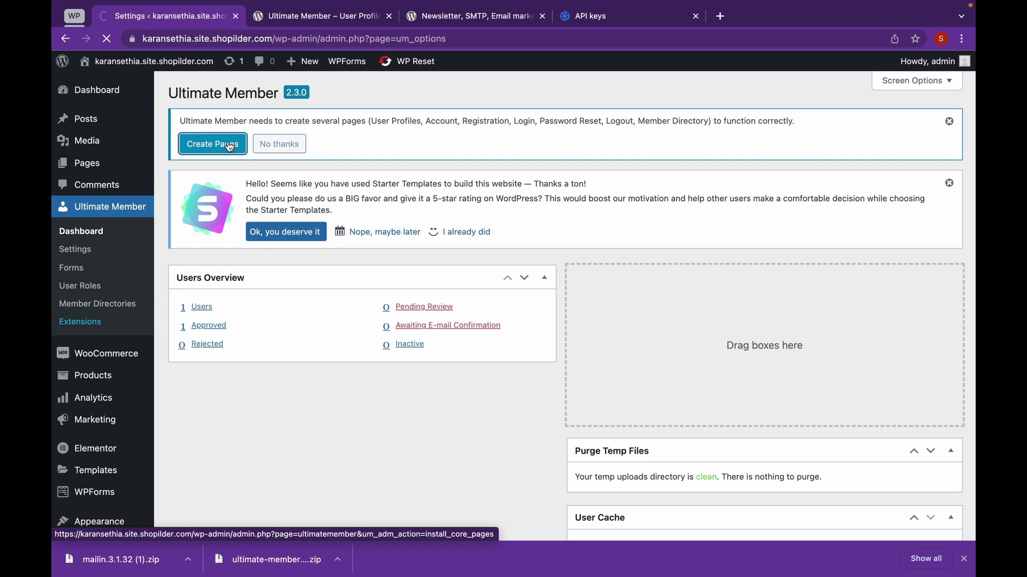
scroll(438, 321, down, 5)
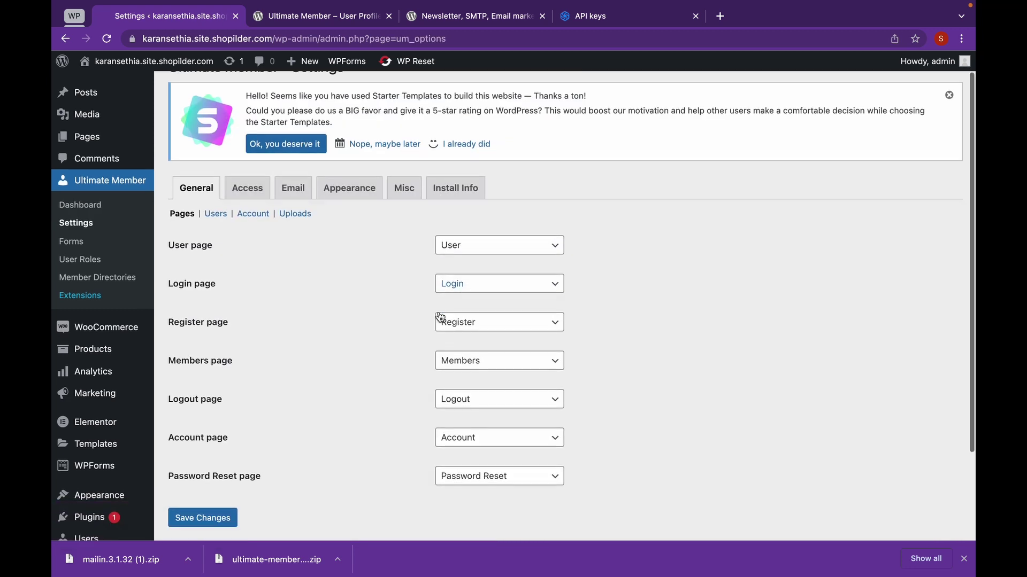
click(227, 408)
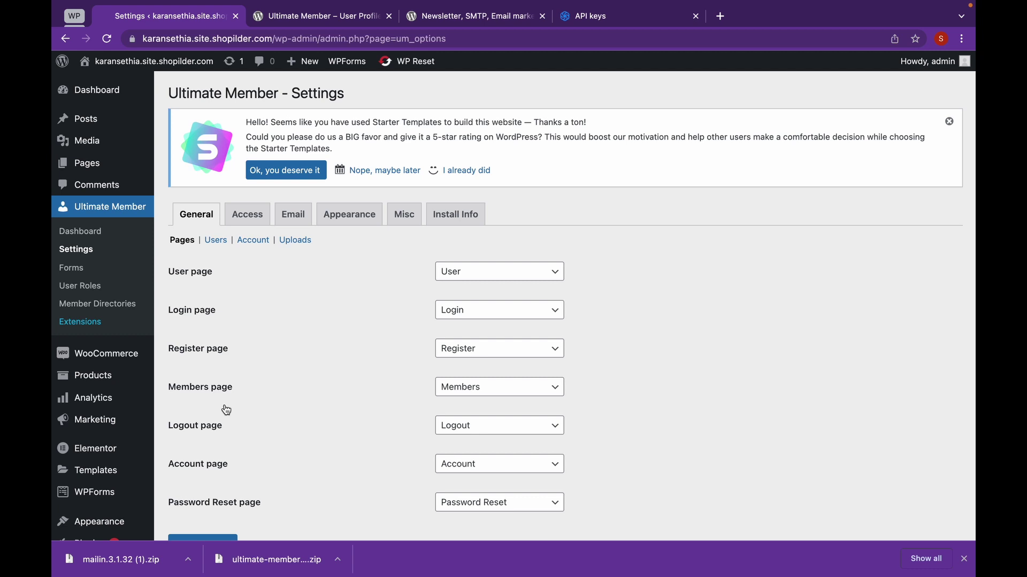
Enable the Account Activation Email in Ultimate Member's Email settings.
click(293, 221)
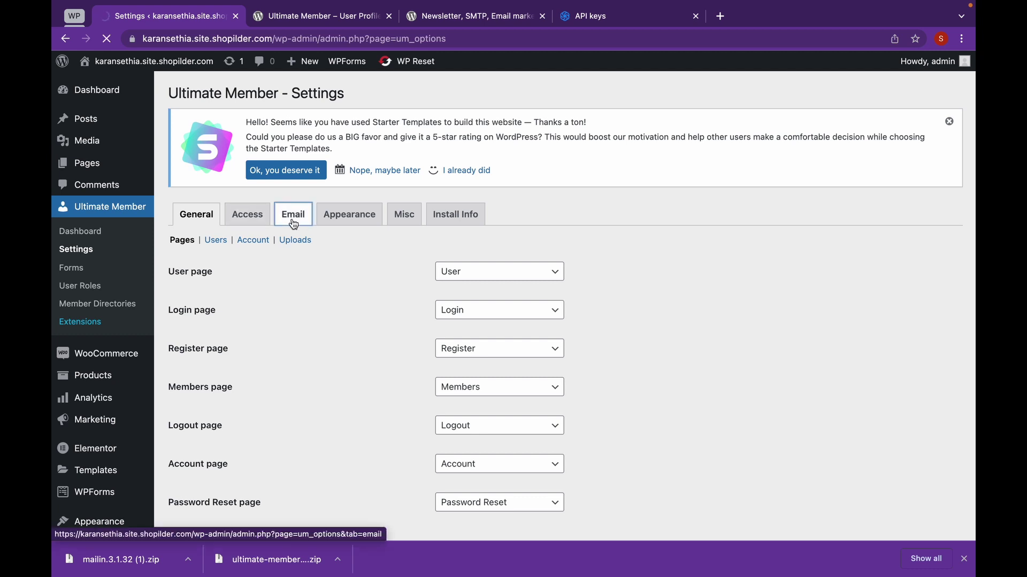
scroll(293, 225, down, 1)
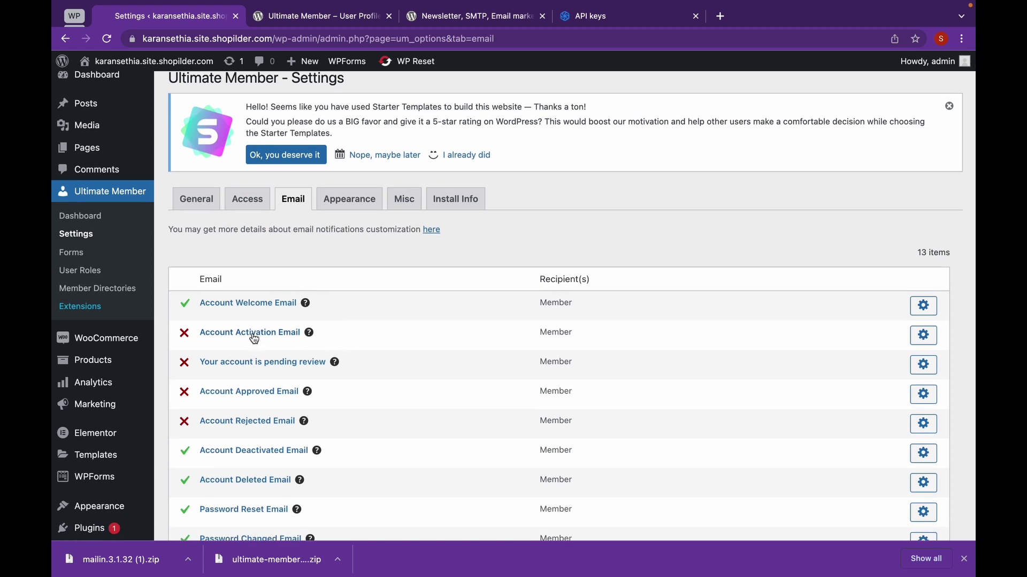
click(935, 341)
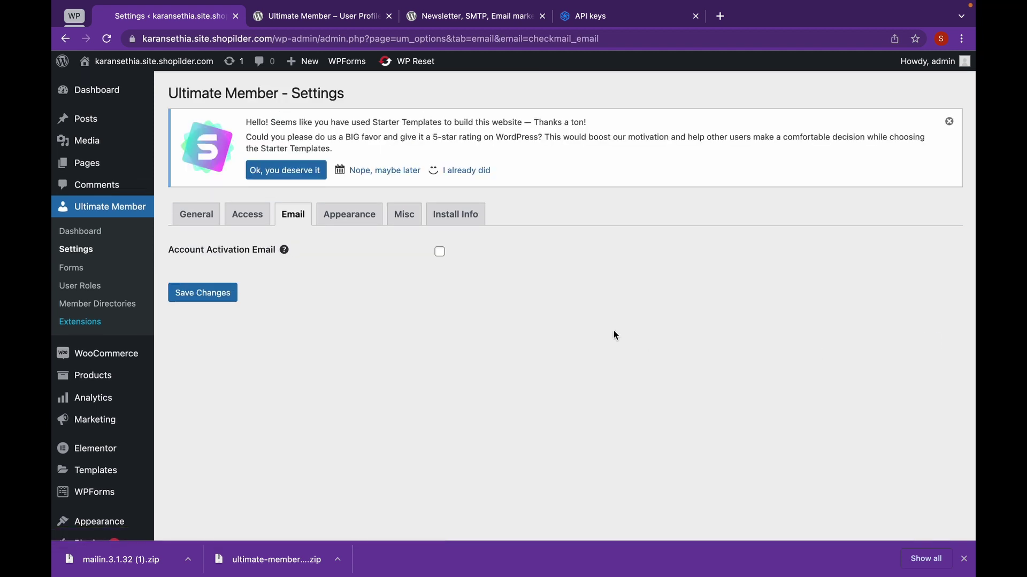
click(439, 254)
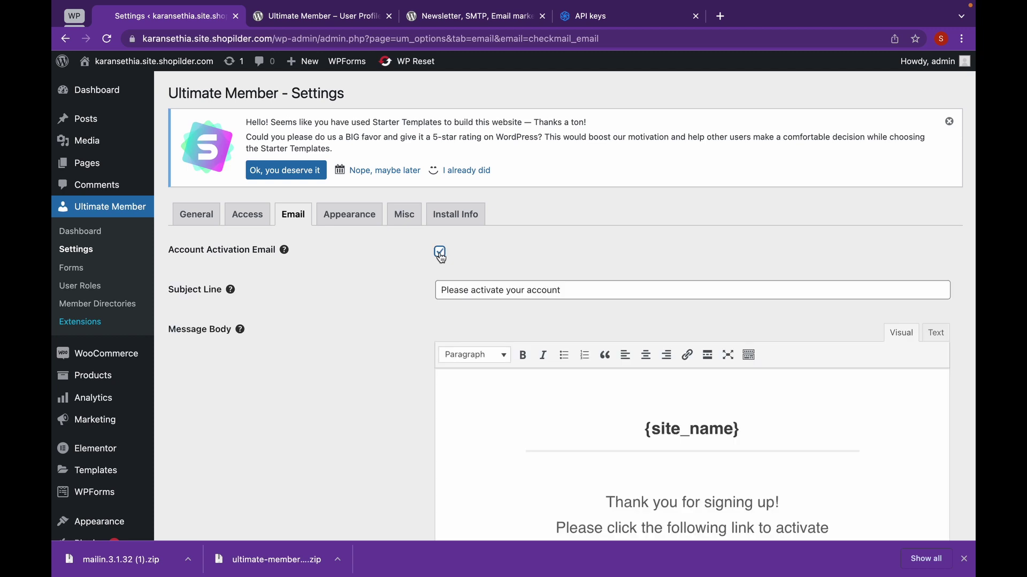
scroll(440, 256, down, 5)
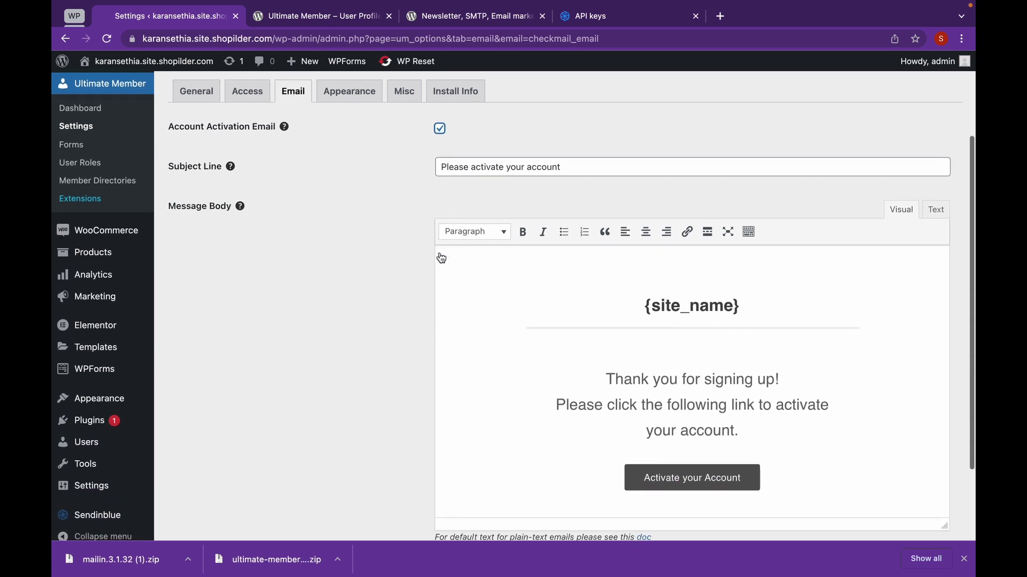
scroll(440, 253, down, 2)
scroll(376, 358, down, 2)
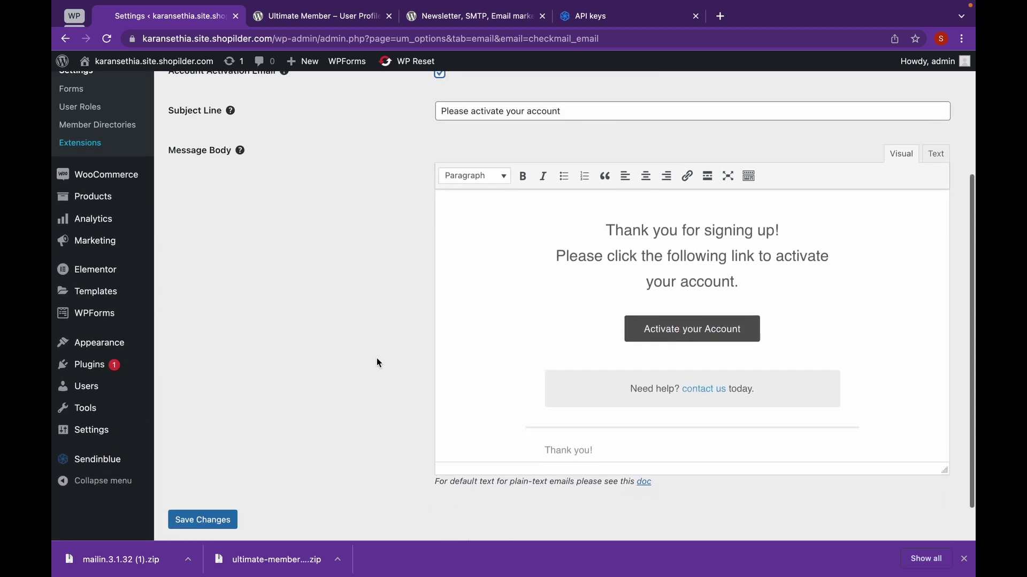
Change the activation greeting to 'Thank you for signing up to the best Website!' and save.
click(694, 238)
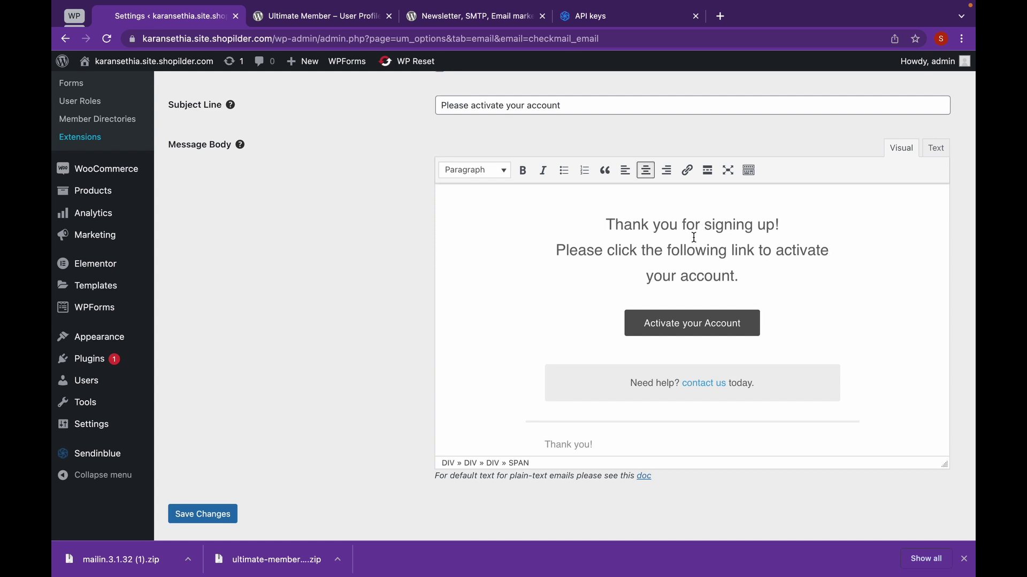
scroll(719, 258, up, 1)
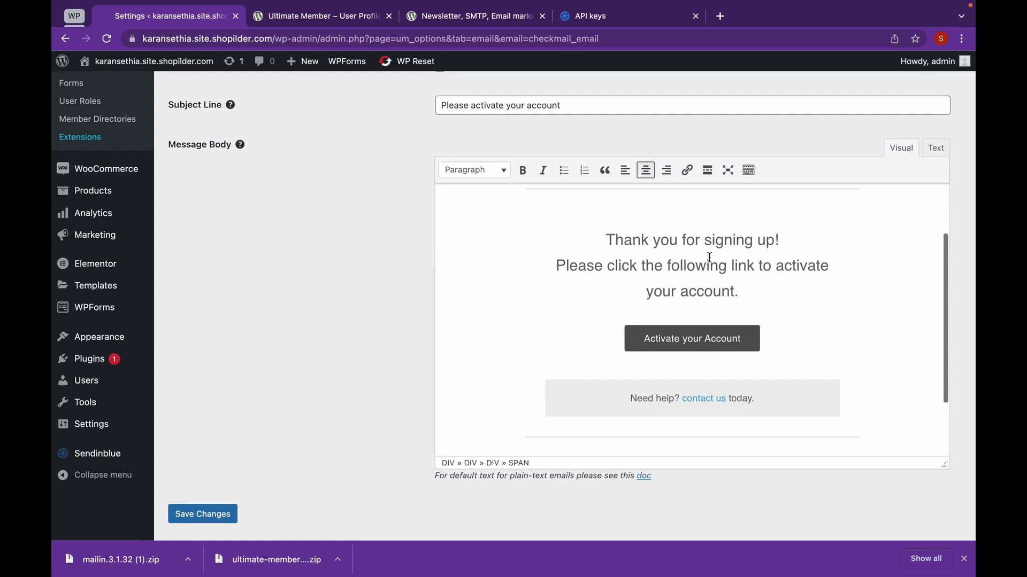
click(775, 247)
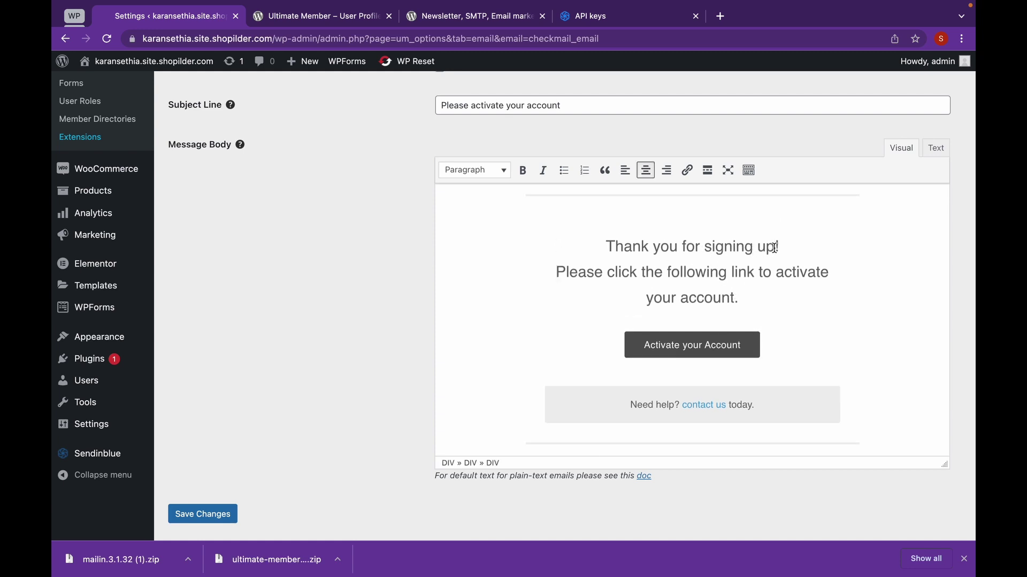
text(to the best)
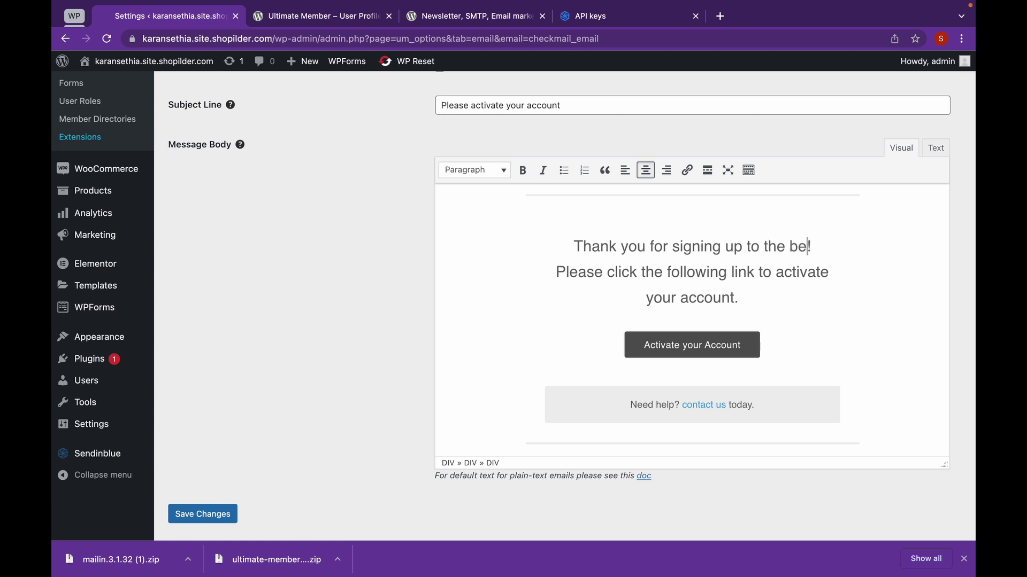
text( Websit)
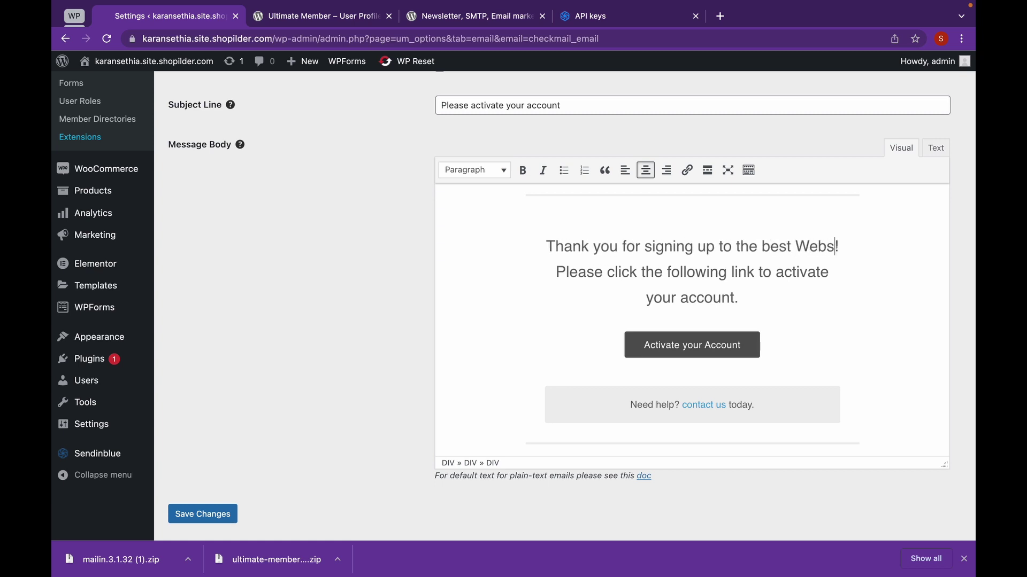
text(e)
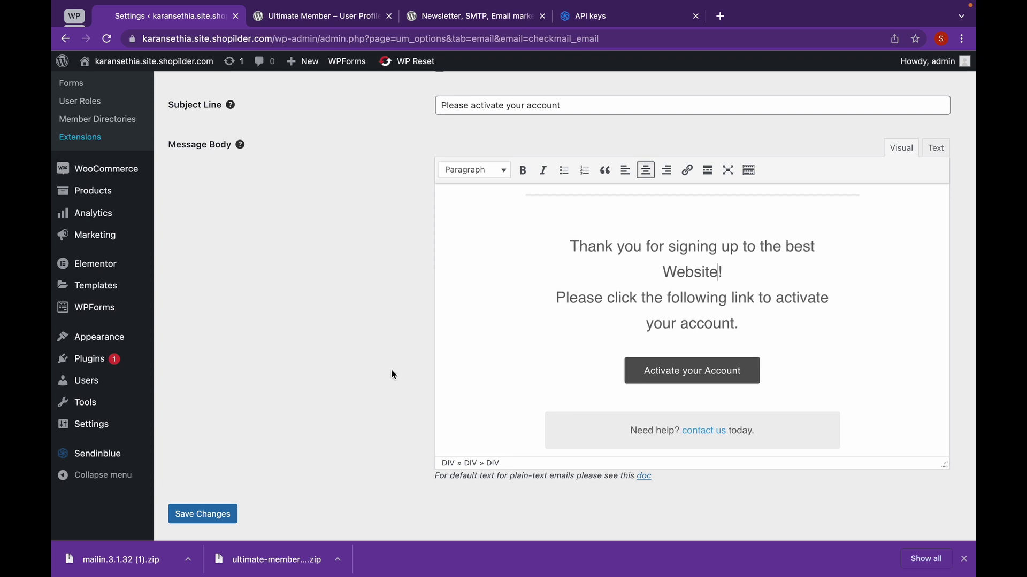
scroll(391, 370, down, 1)
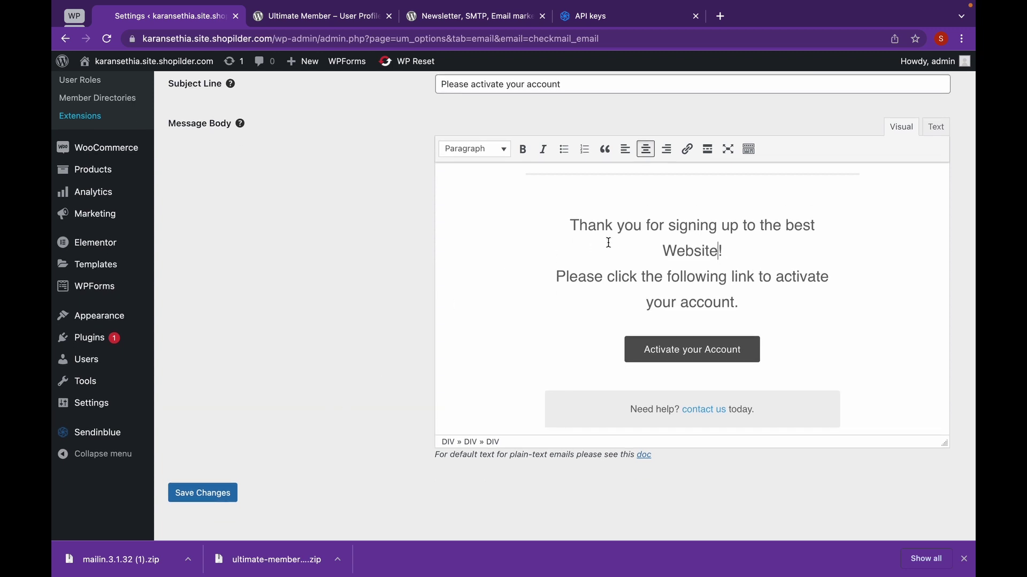
click(225, 500)
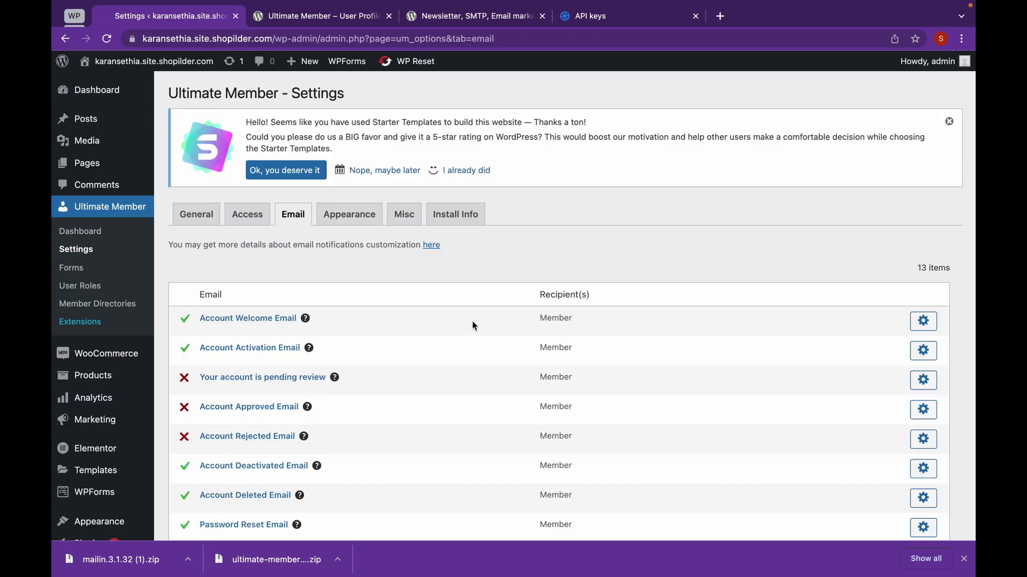
click(128, 289)
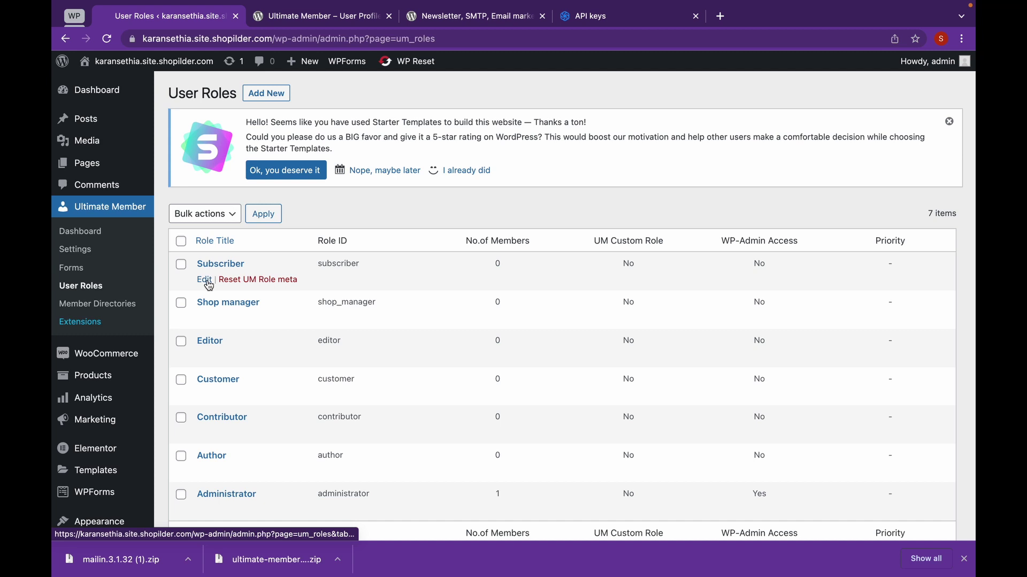
Set the Subscriber role's Registration Status to Require Email Activation.
click(206, 281)
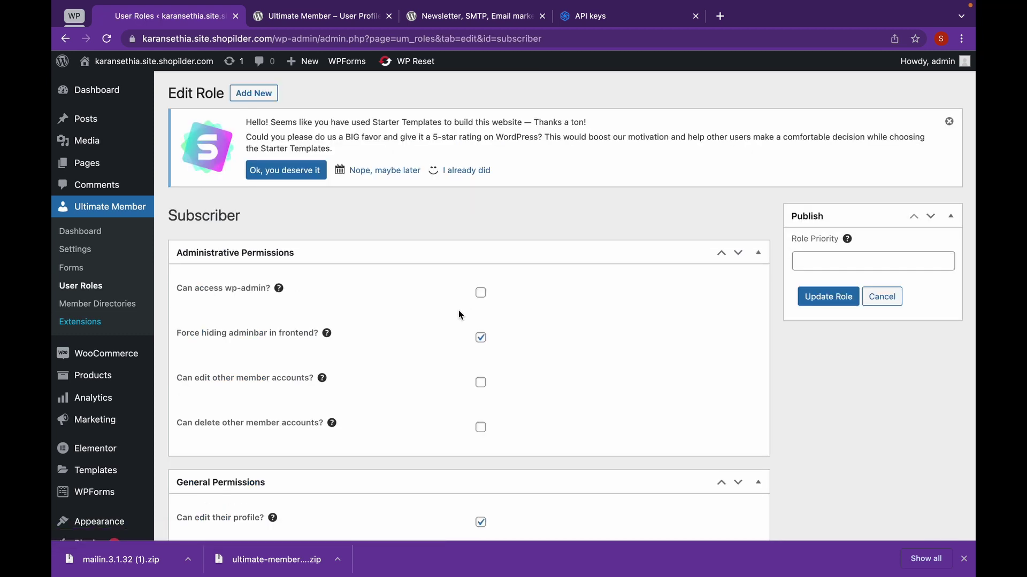
scroll(393, 362, down, 2)
scroll(393, 362, down, 8)
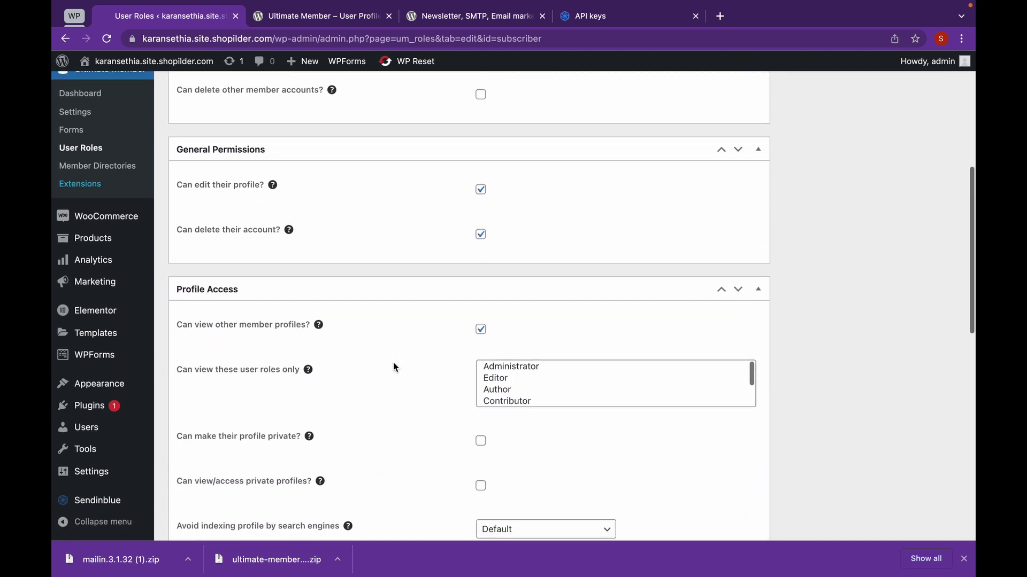
scroll(393, 366, down, 4)
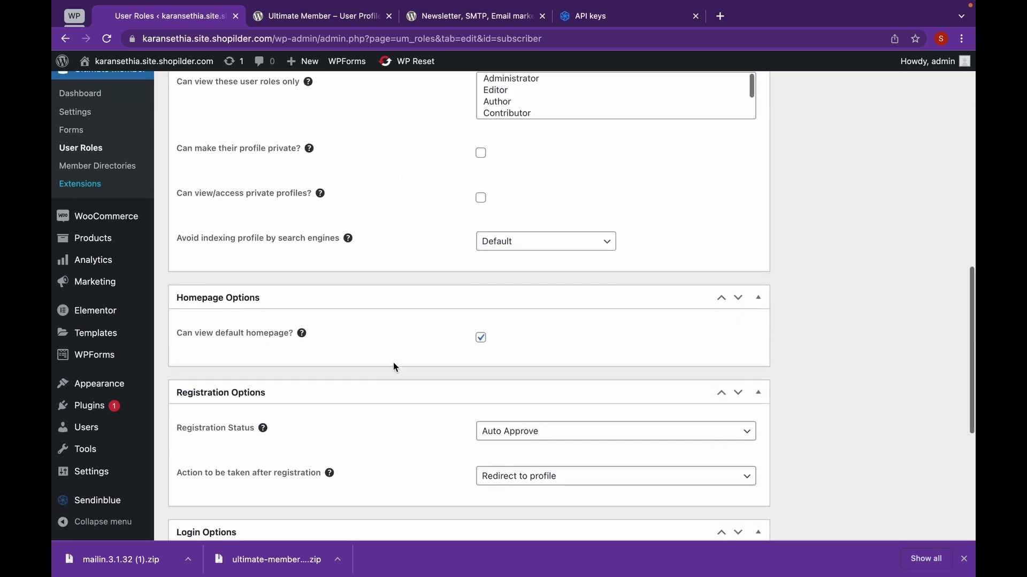
scroll(394, 366, down, 1)
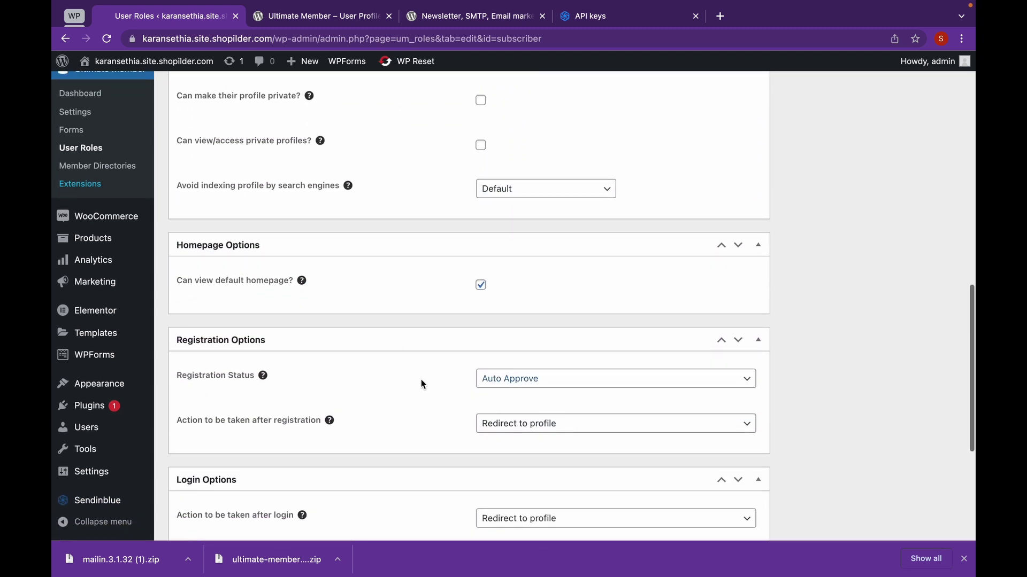
click(597, 384)
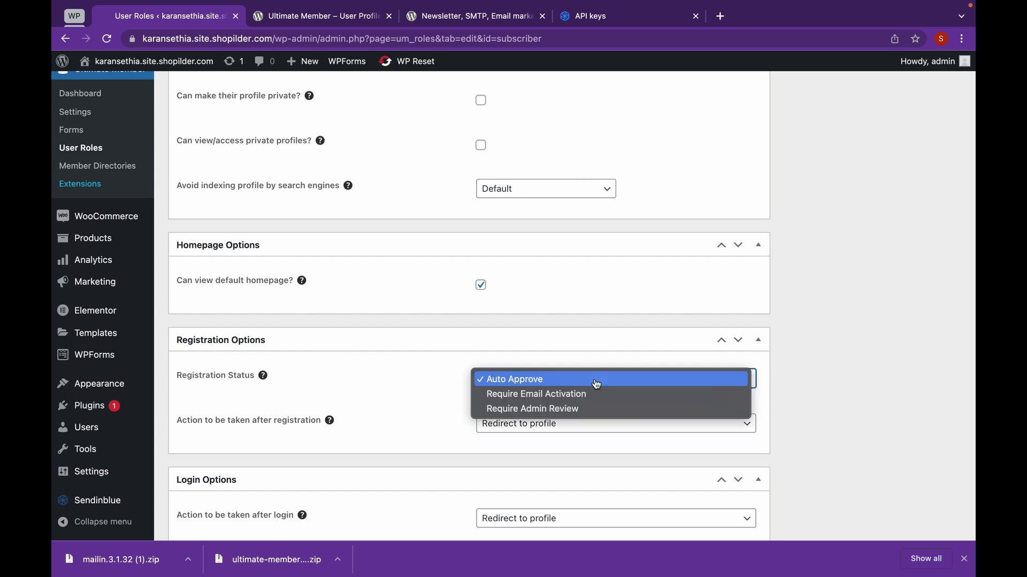
click(597, 396)
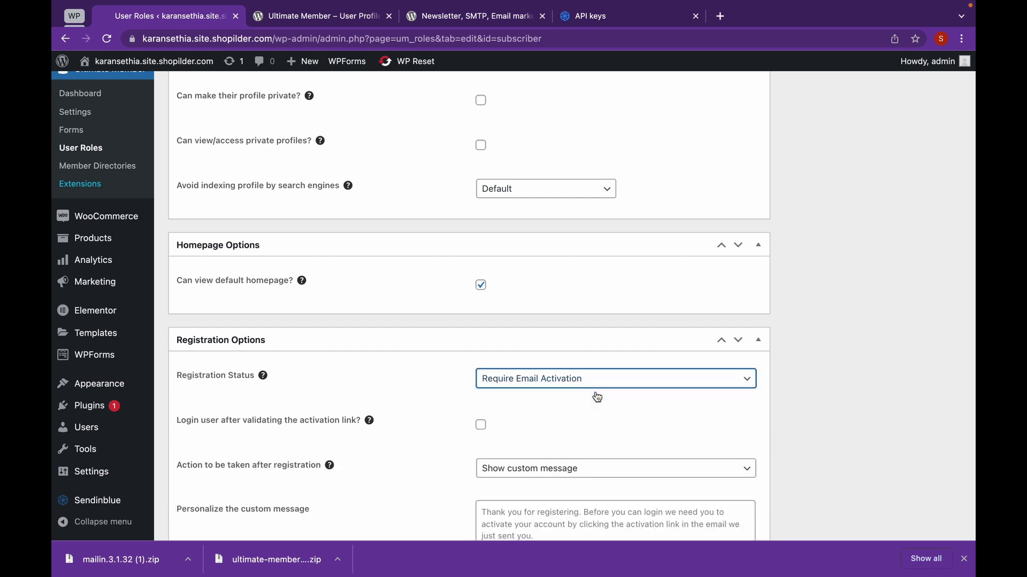
click(634, 385)
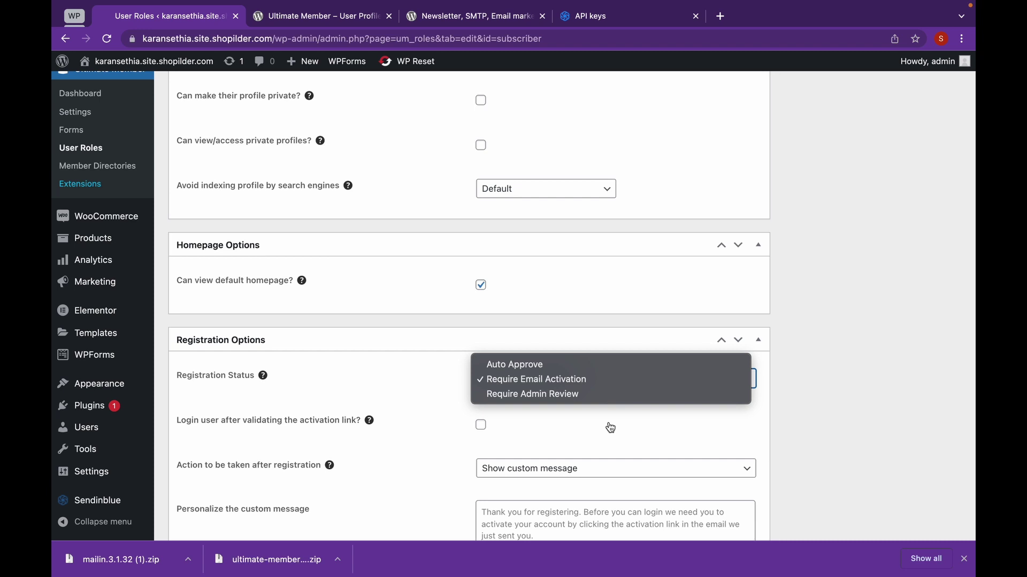
click(558, 424)
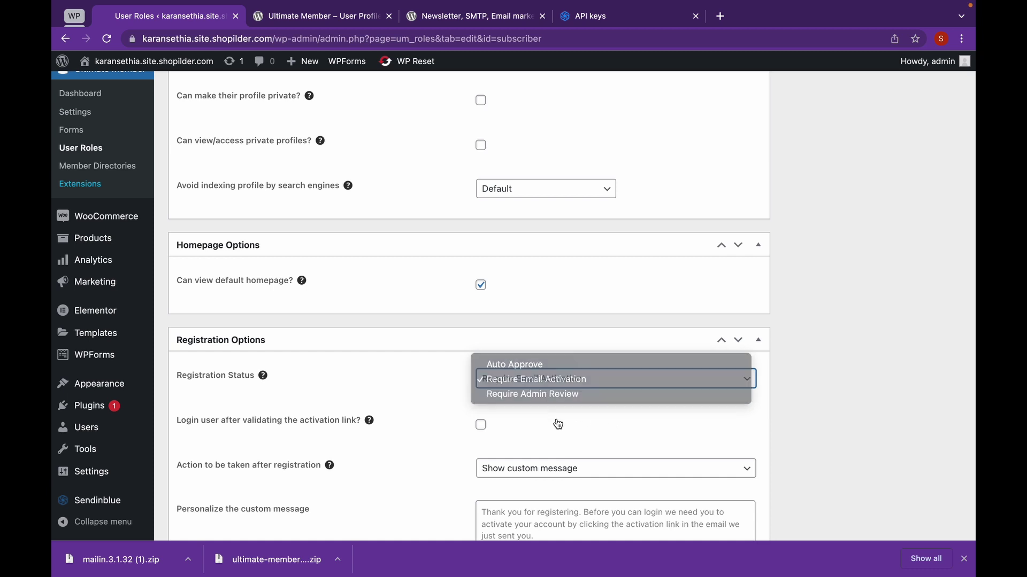
Tick 'Login user after validating the activation link' and update the Subscriber role.
click(481, 427)
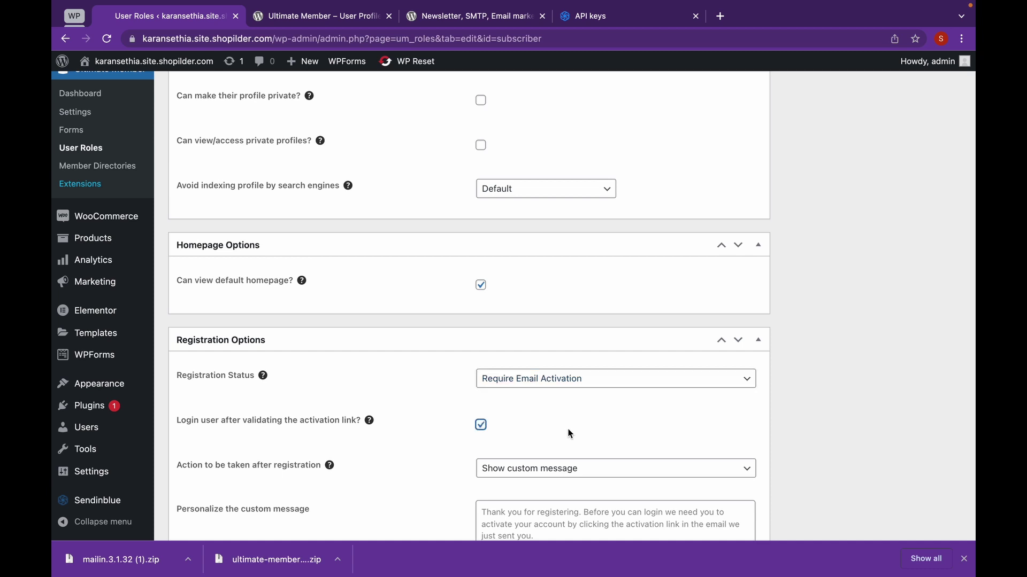
scroll(566, 425, down, 3)
scroll(565, 419, down, 2)
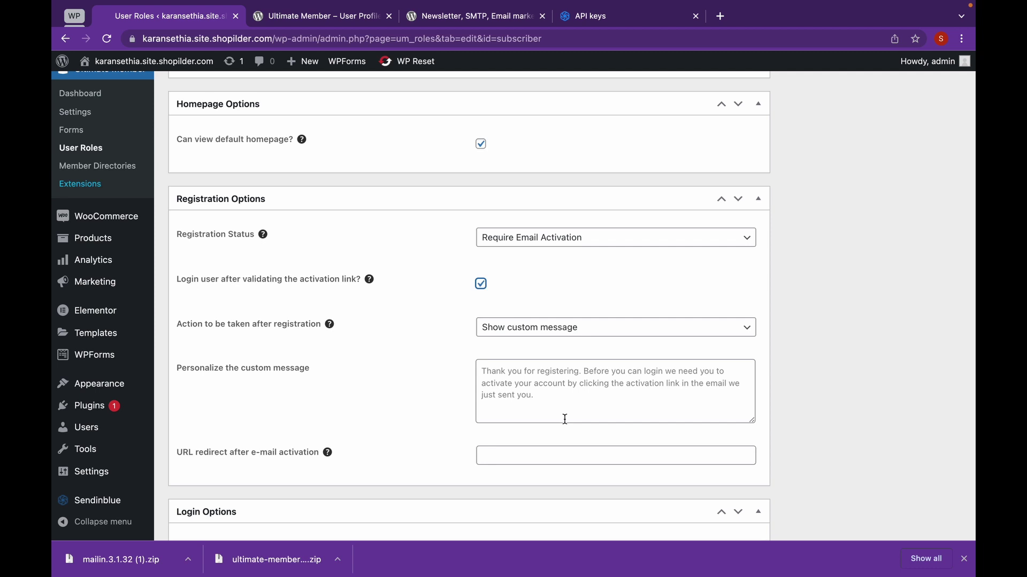
scroll(564, 419, up, 10)
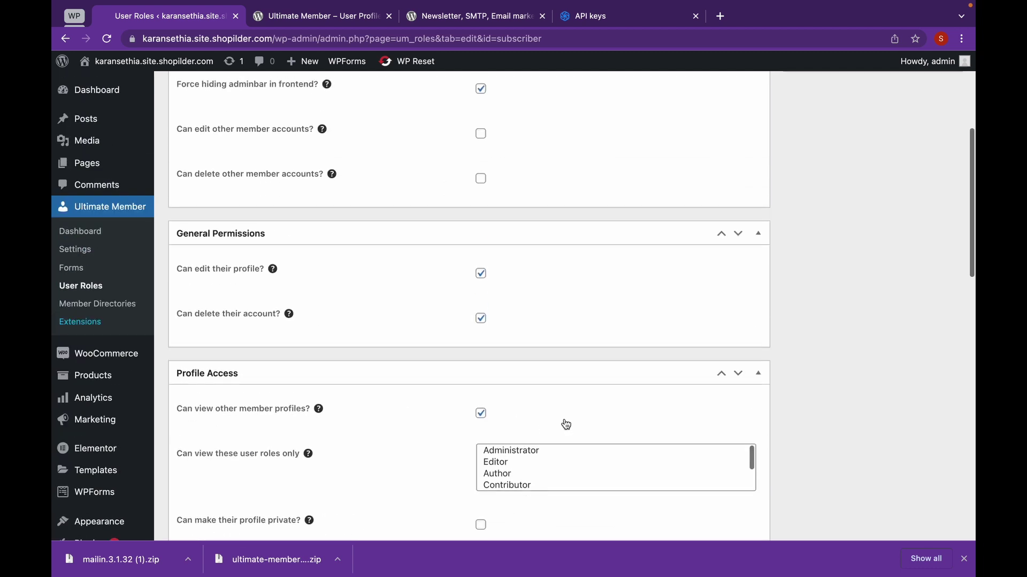
click(815, 298)
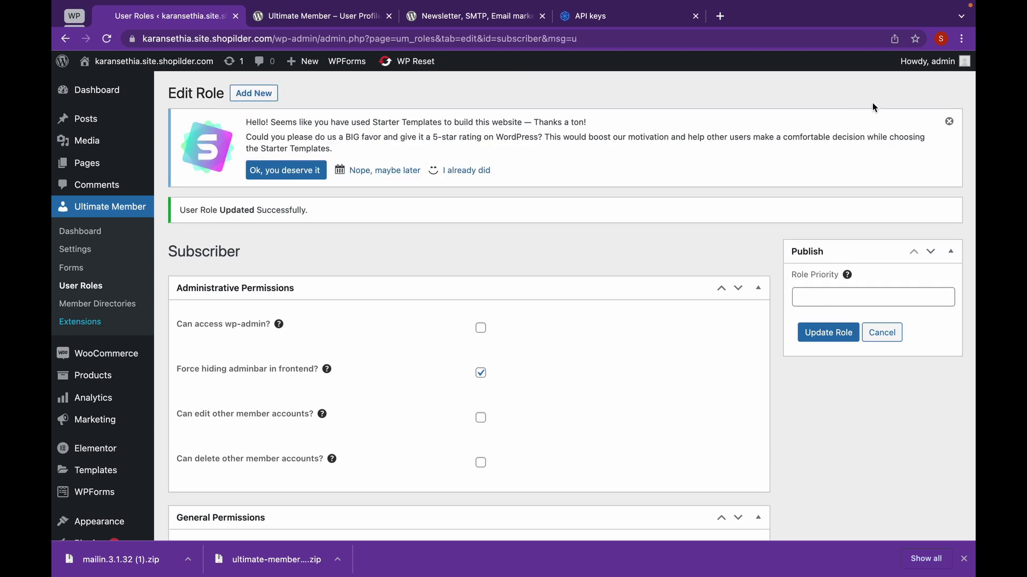
click(965, 39)
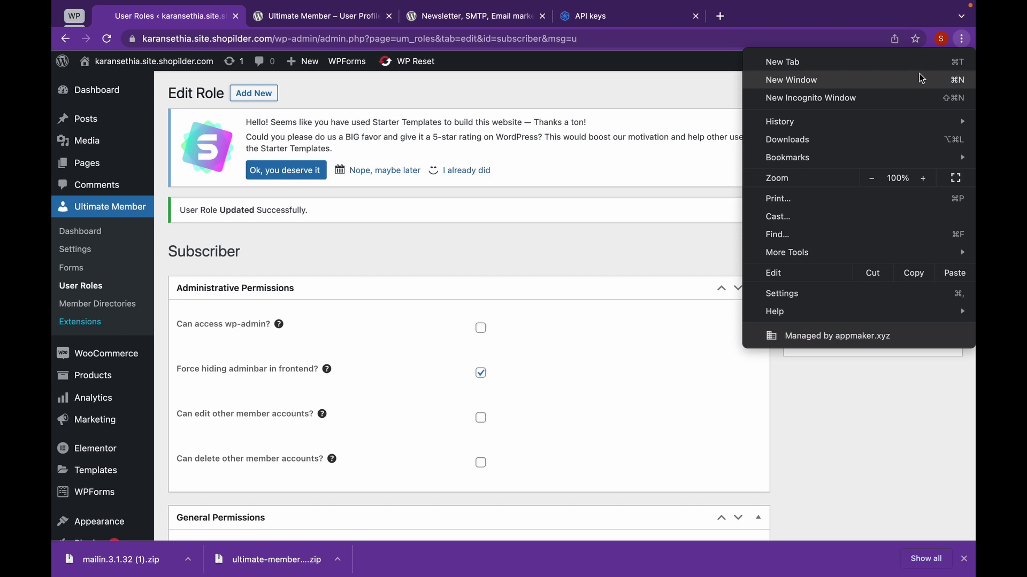
Load the site in a new incognito window and go to its /register page.
click(892, 99)
text(kara)
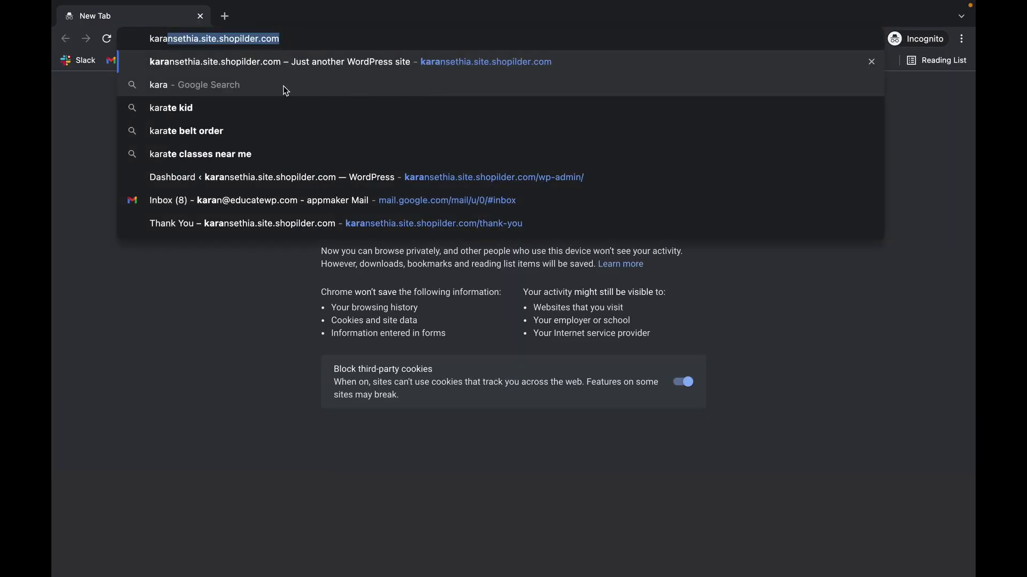
click(308, 63)
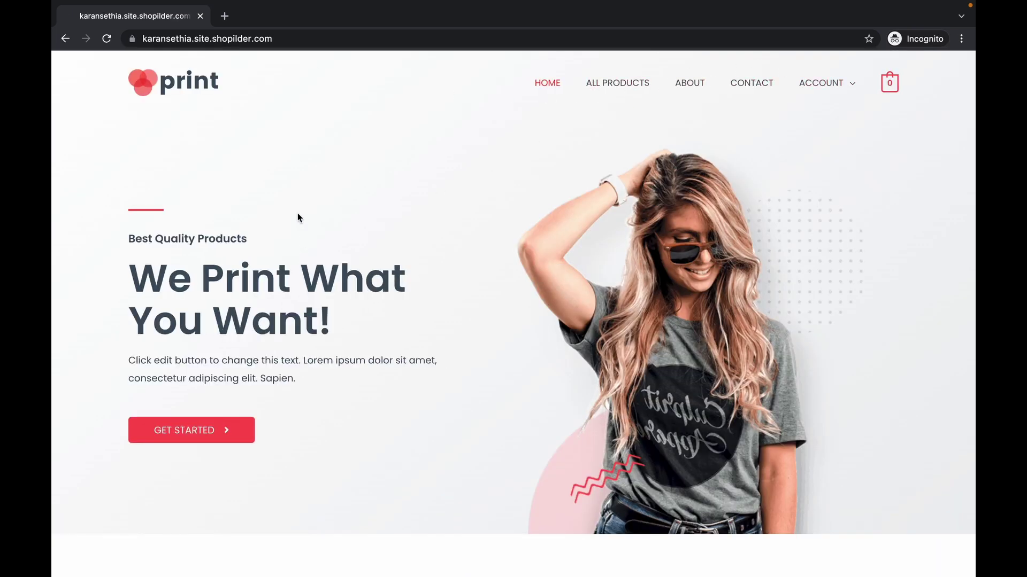
click(284, 34)
double_click(283, 35)
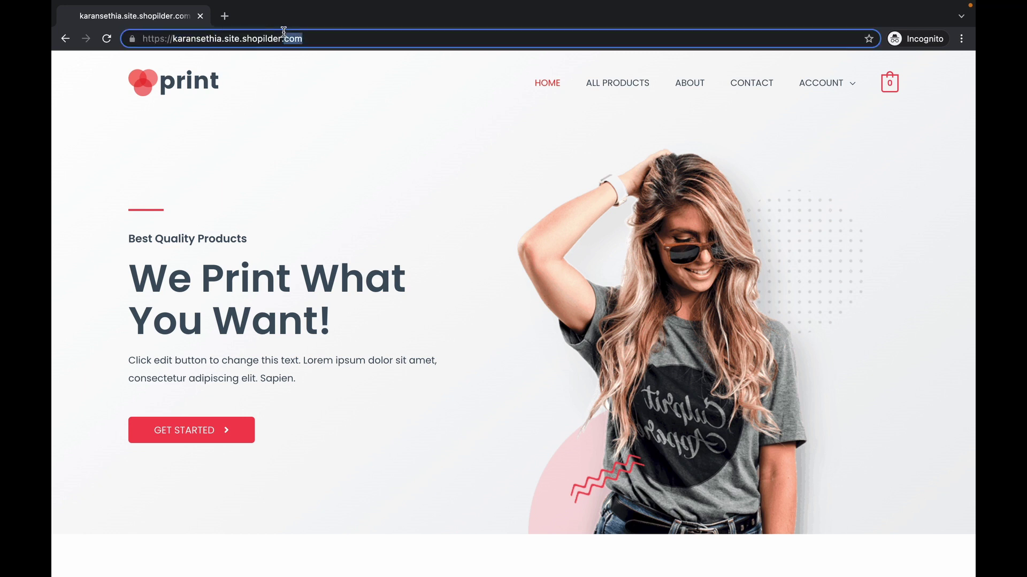
click(331, 38)
text(/)
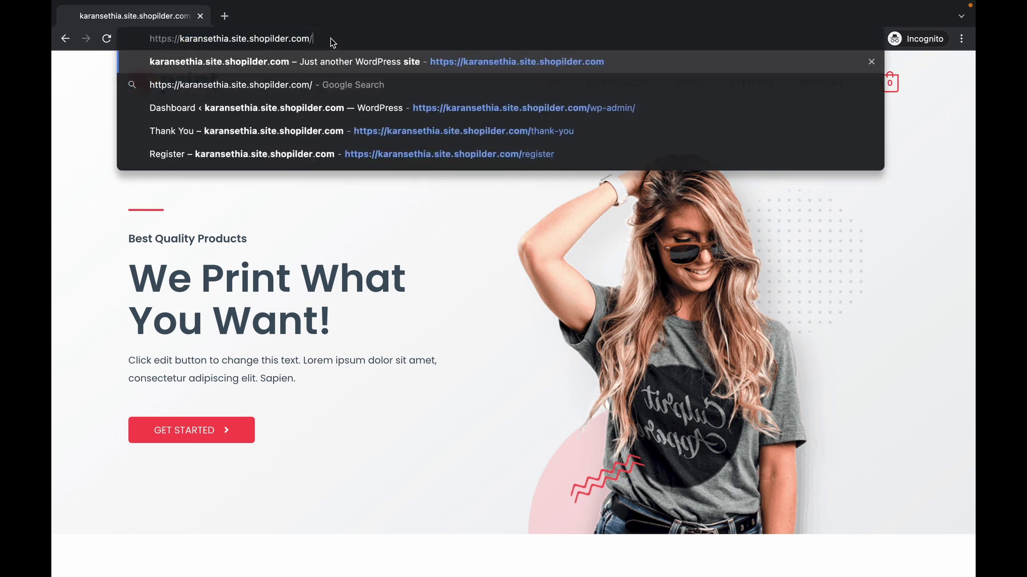
text(register)
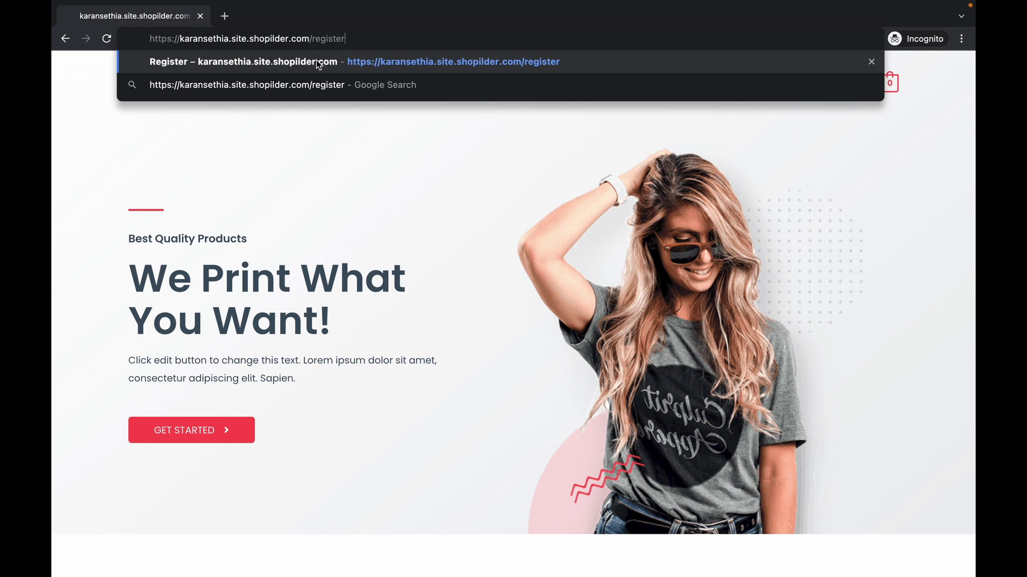
click(316, 62)
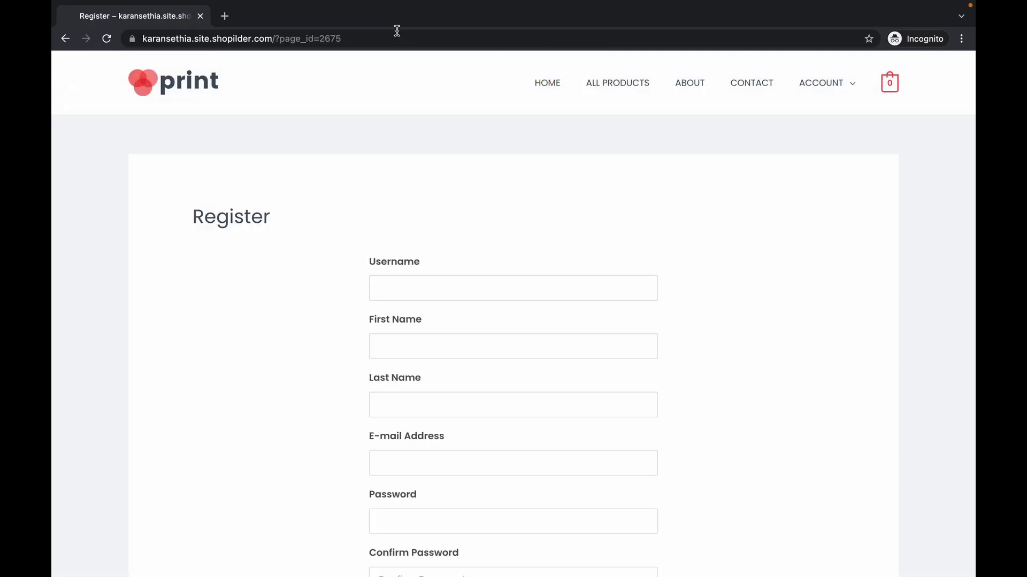
Fill in the test user's username, first name and last name on the registration form.
scroll(858, 184, down, 1)
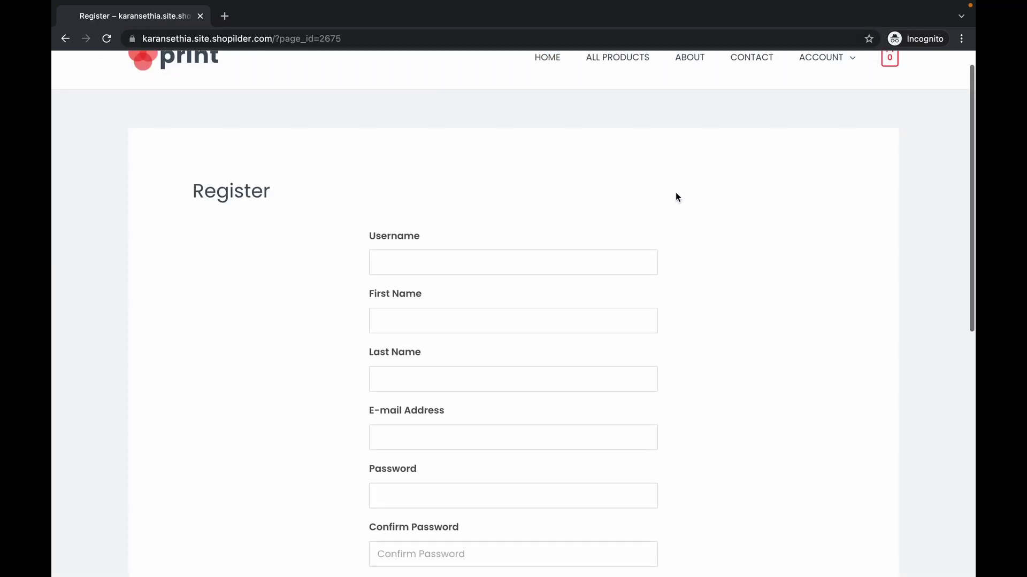
scroll(674, 193, down, 2)
click(585, 208)
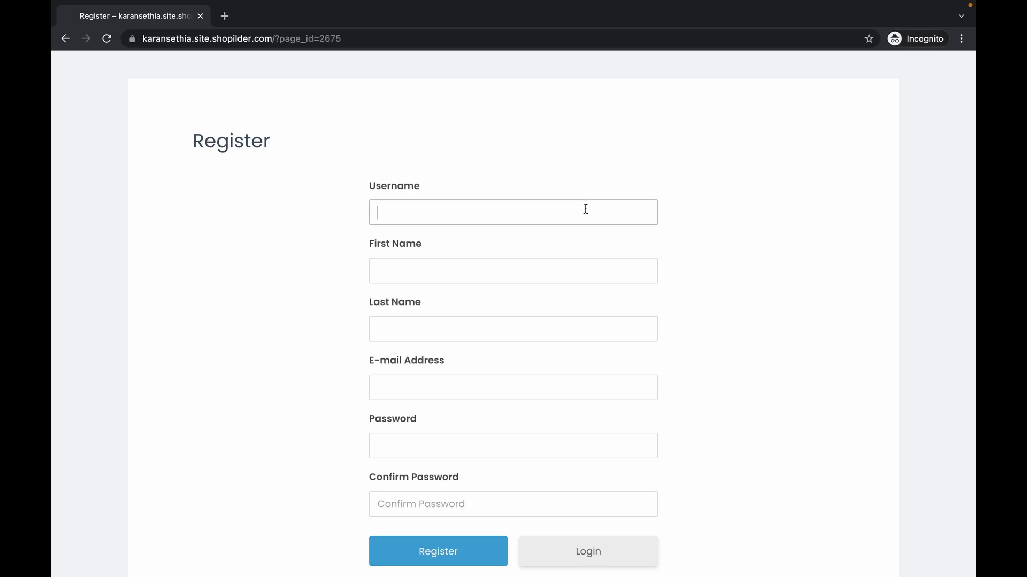
text(GeniusTony)
click(511, 261)
text(Tony)
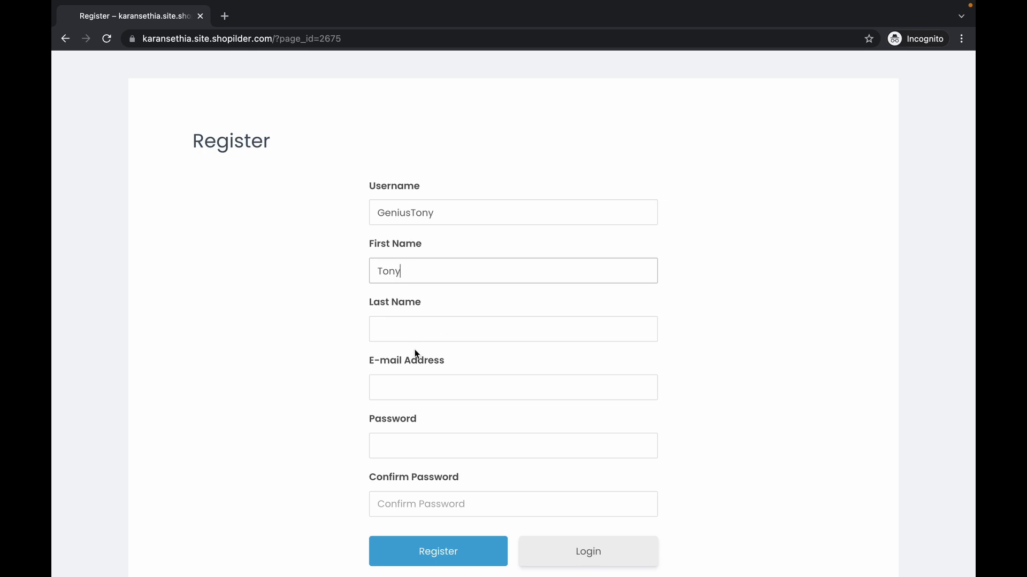
click(422, 328)
text(Sa)
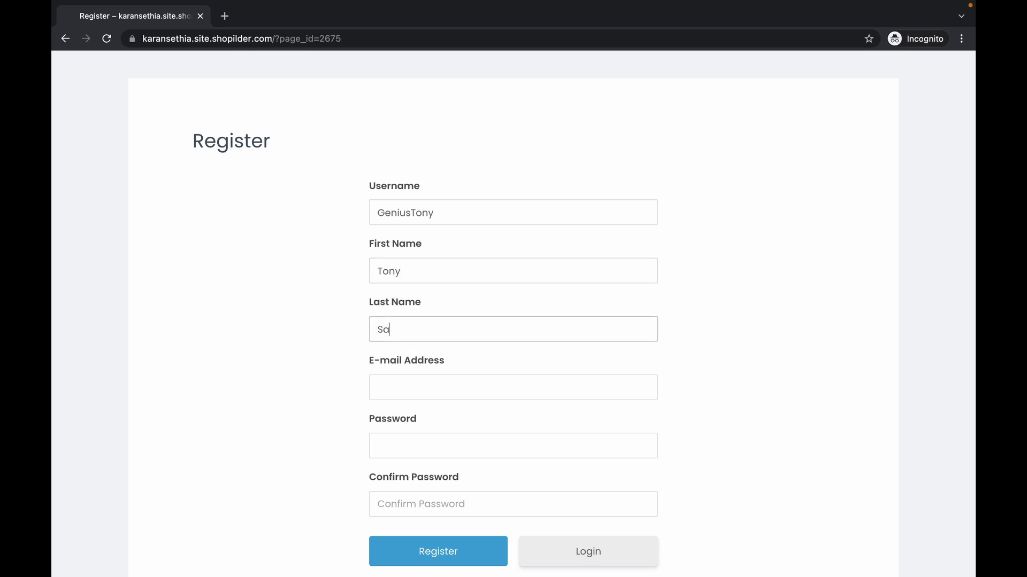
key(BackSpace)
text(tarl)
key(BackSpace)
text(k)
Enter the test user's e-mail address and password, then submit the registration.
click(387, 390)
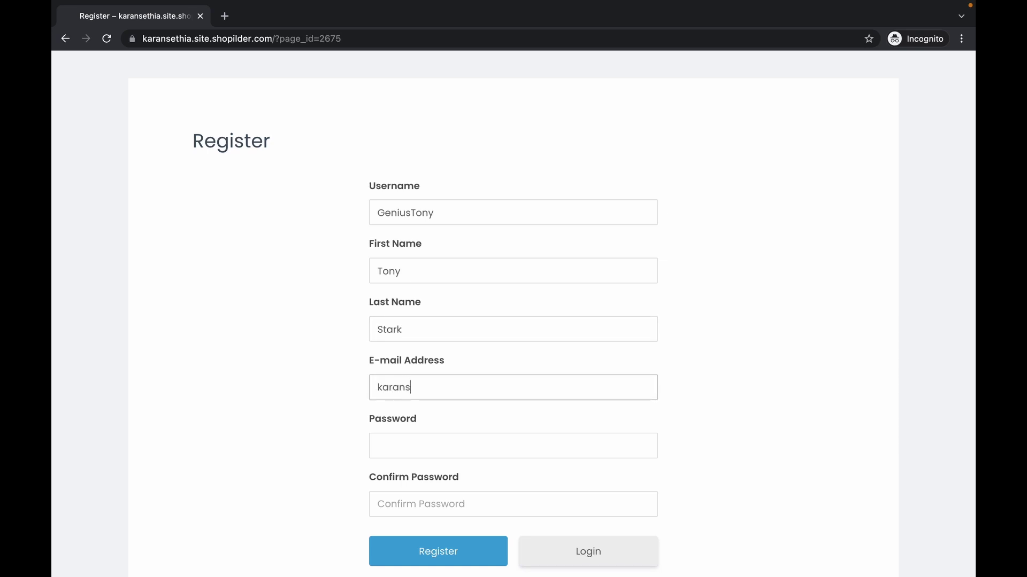
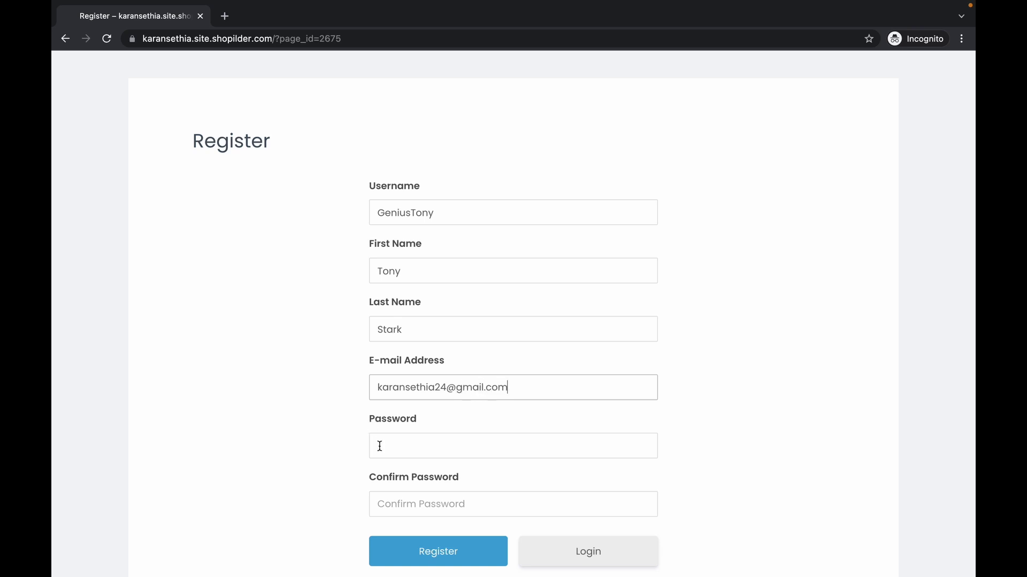
click(380, 446)
text(••••••)
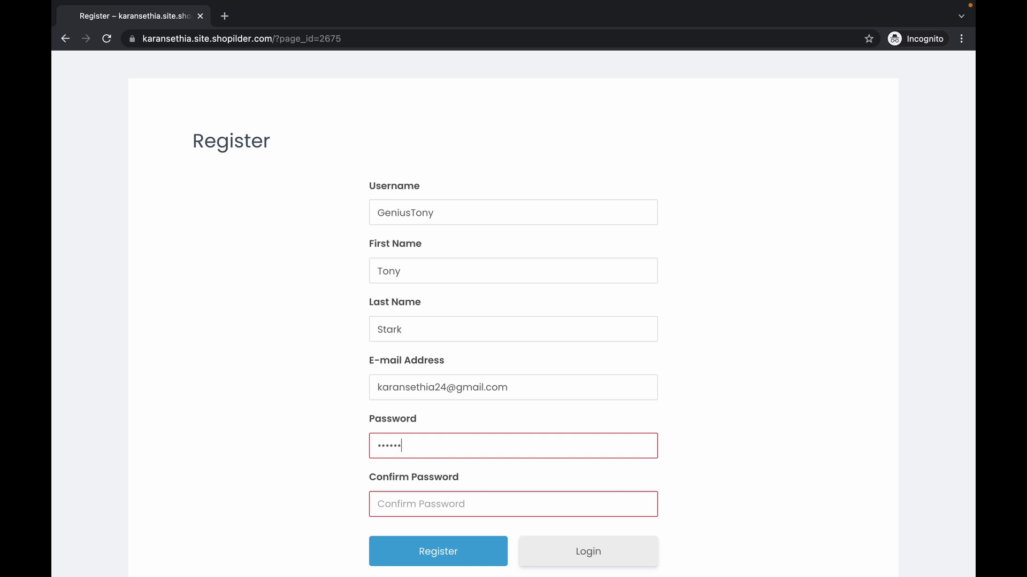
text(••••••••••••••)
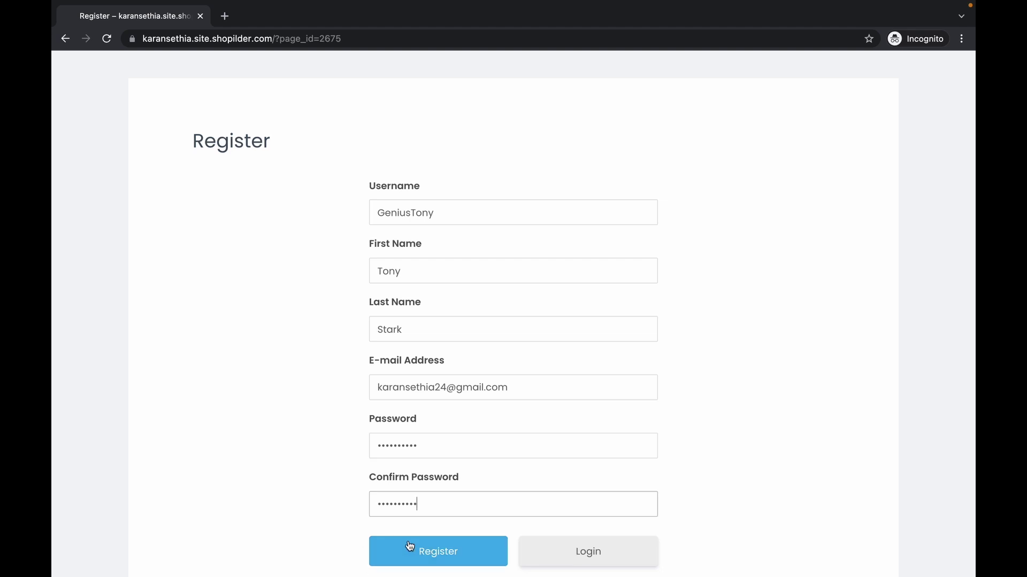
click(416, 552)
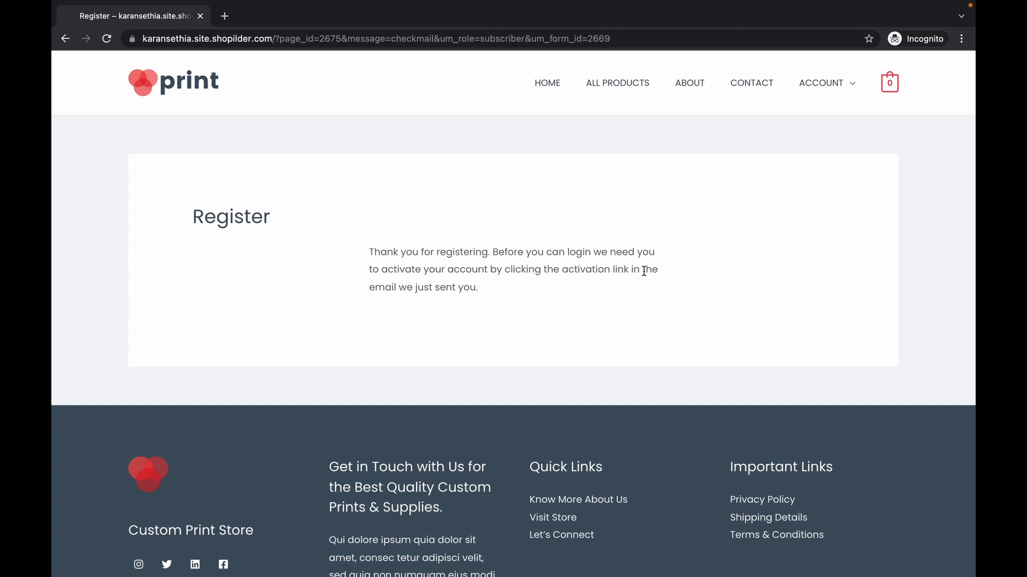
key(super+grave)
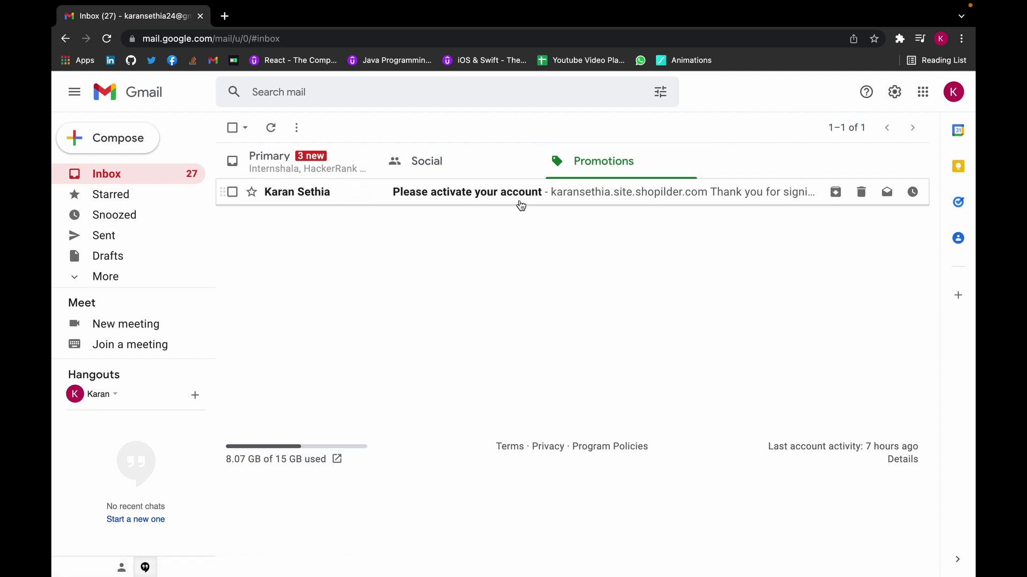
Open the 'Please activate your account' email and follow its 'Activate your Account' link.
click(520, 198)
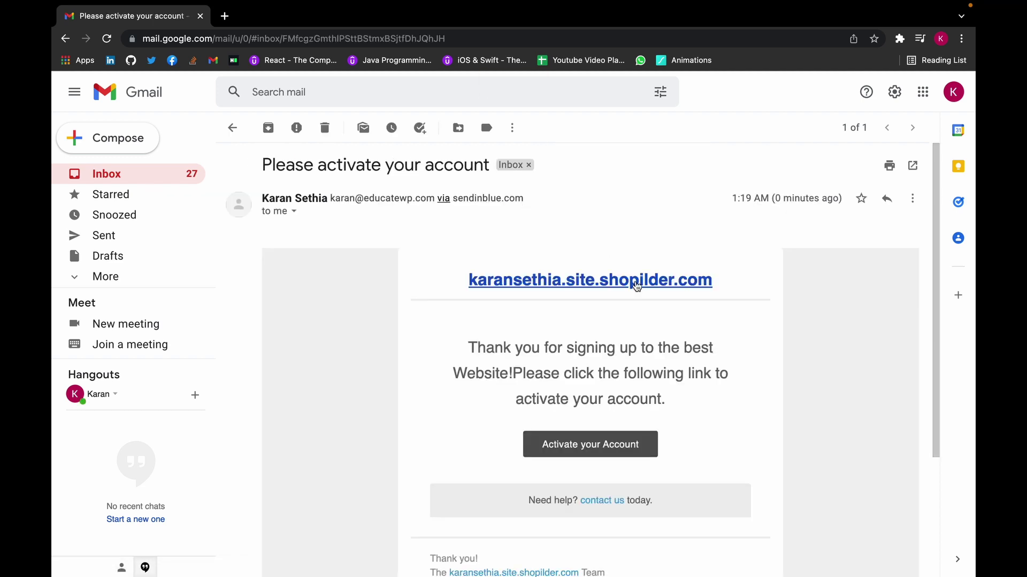
scroll(627, 310, down, 2)
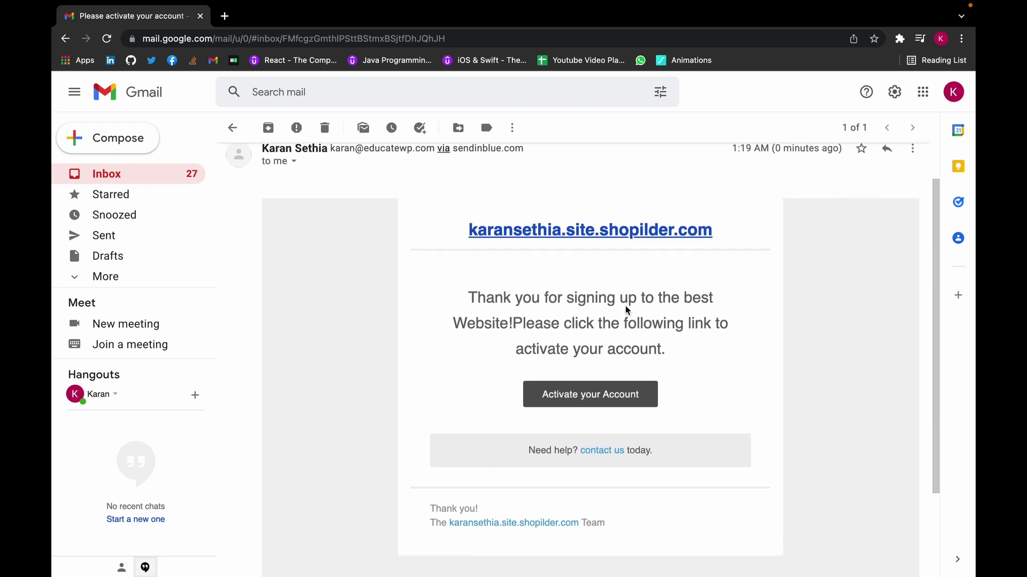
click(627, 391)
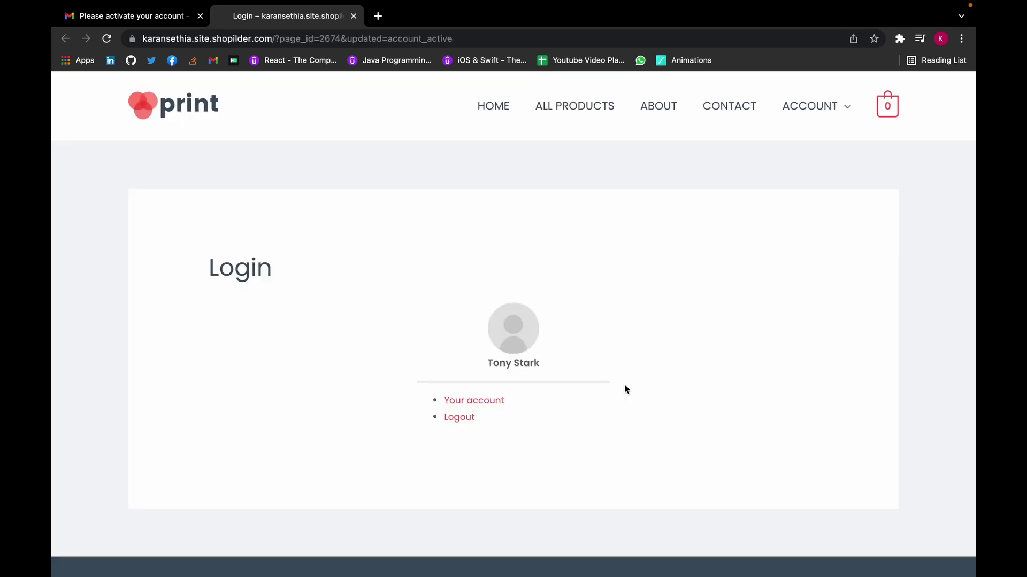
scroll(624, 389, down, 2)
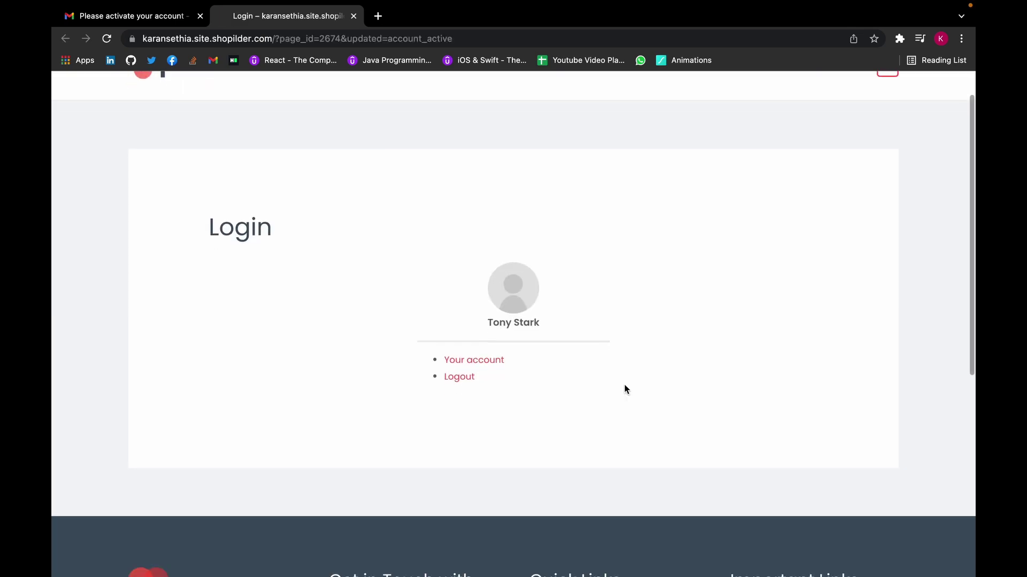